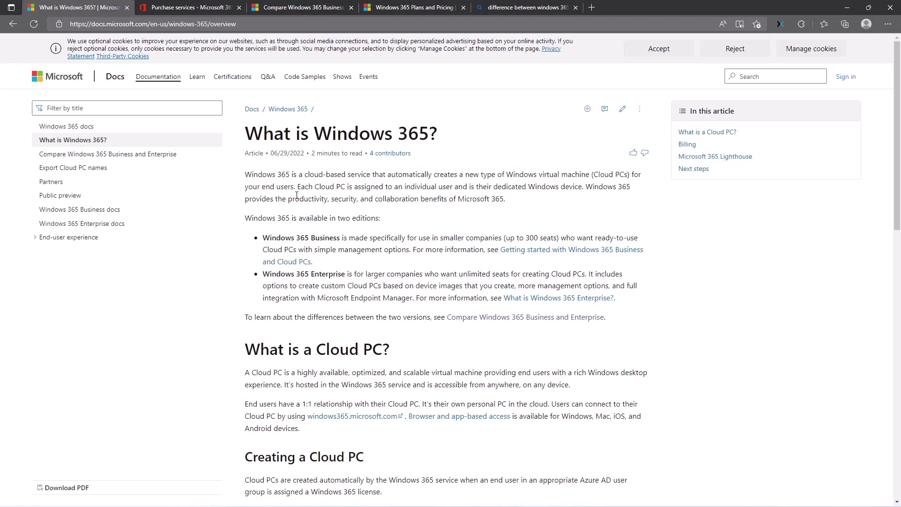
Highlight the Windows 365 introduction, then bring up the Purchase services page
drag(251, 174, 291, 186)
click(360, 186)
click(327, 215)
click(187, 5)
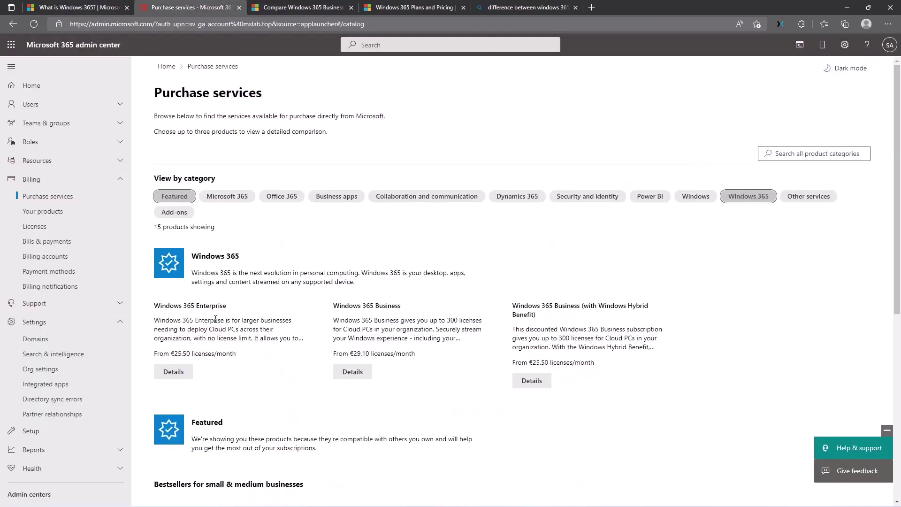
Highlight the Windows 365 Enterprise and Windows 365 Business product titles
drag(158, 307, 228, 305)
click(236, 309)
click(257, 321)
drag(333, 306, 397, 311)
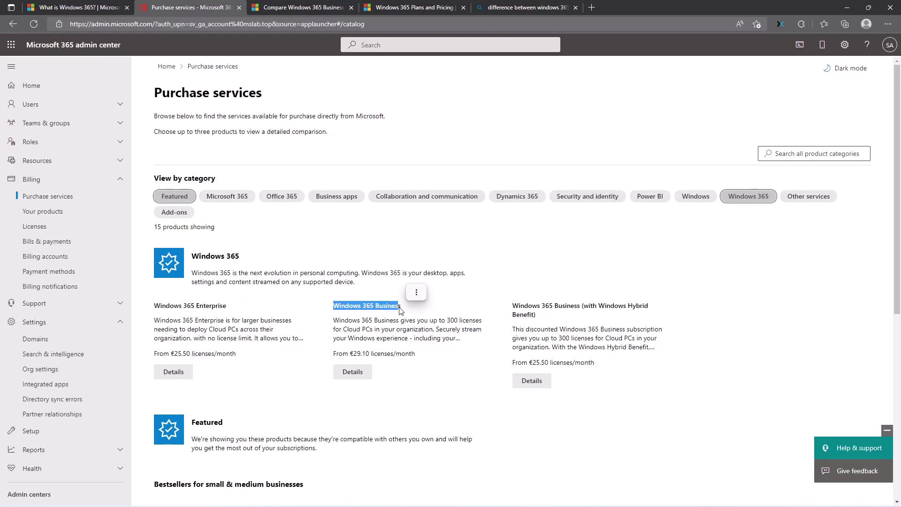
click(401, 307)
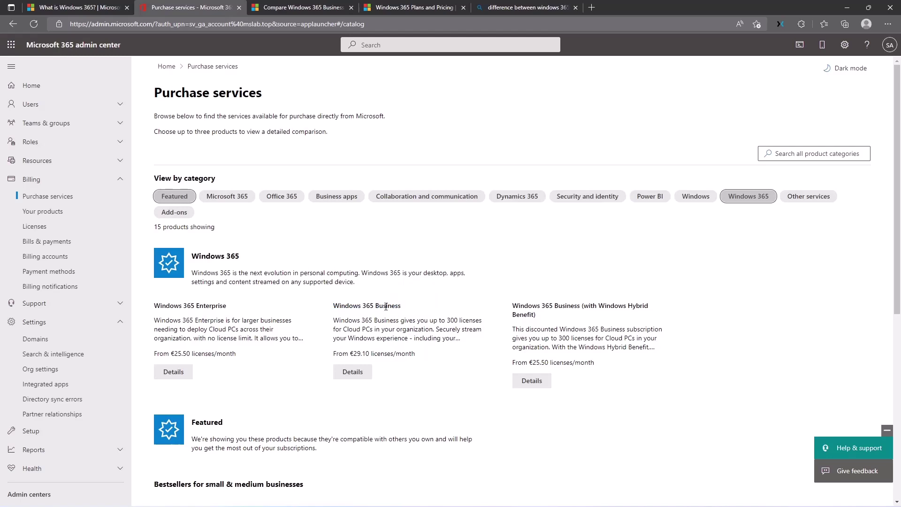
double_click(382, 307)
Highlight the Business description's 300-license limit and part of the Enterprise description
drag(357, 321, 364, 329)
click(424, 322)
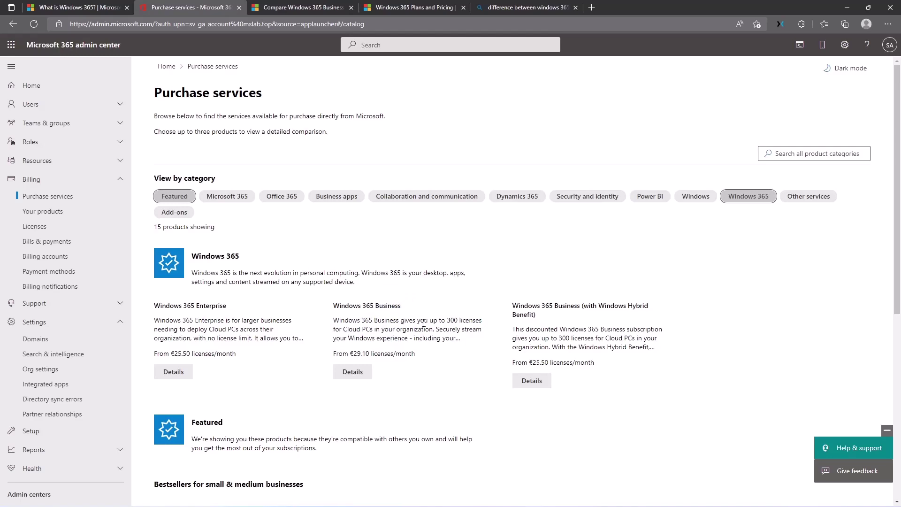
double_click(449, 320)
drag(459, 322, 385, 330)
mouse_move(222, 322)
mouse_down()
mouse_move(234, 330)
mouse_move(222, 322)
mouse_up()
Open the Compare Windows 365 Business and Enterprise article and highlight its title
click(281, 11)
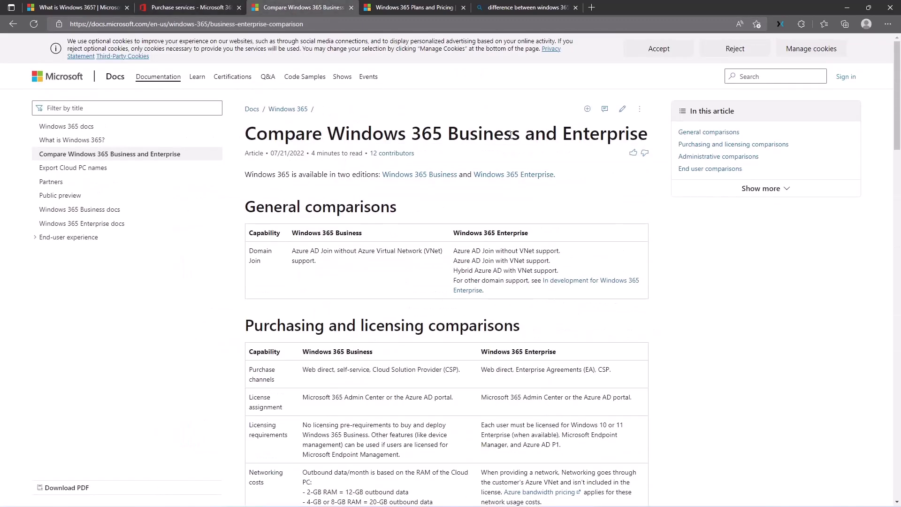
triple_click(512, 137)
click(513, 137)
Scroll to the General comparison and highlight Azure AD in the Business Domain Join row
scroll(325, 227, down, 1)
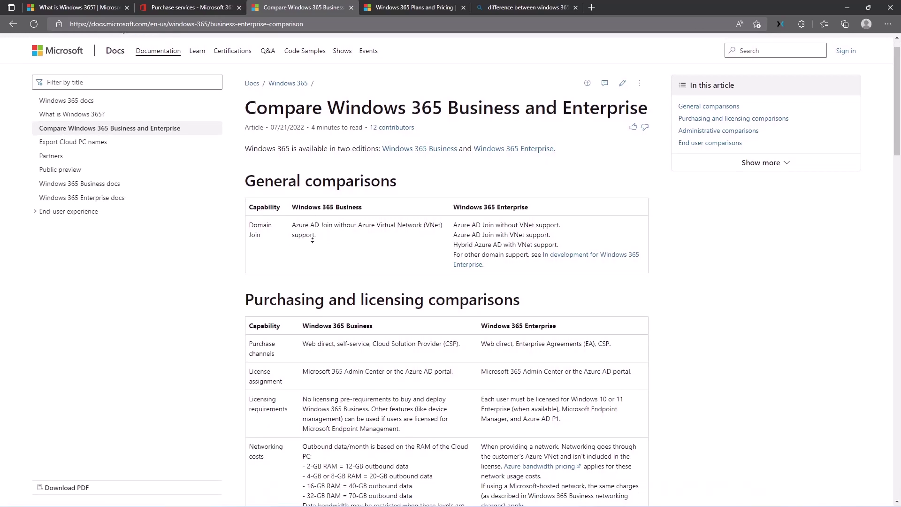
scroll(314, 242, down, 1)
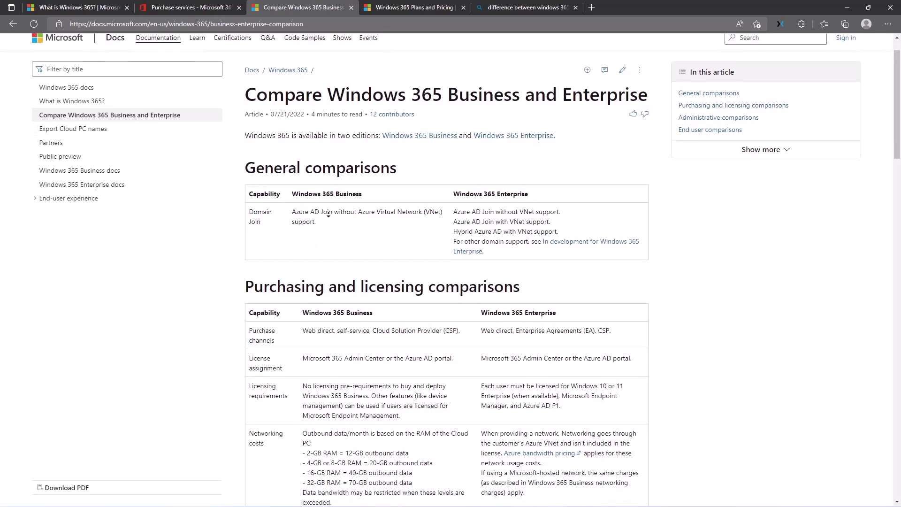
scroll(329, 223, down, 1)
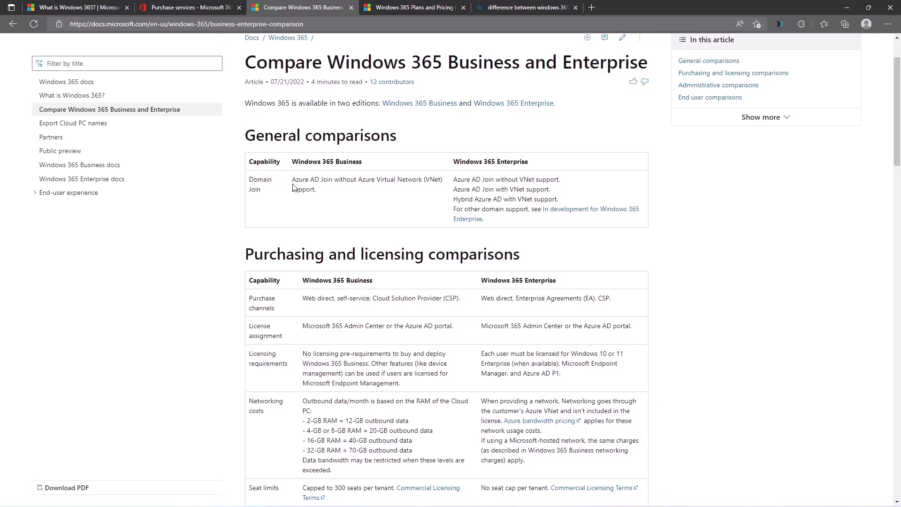
drag(294, 178, 441, 189)
click(296, 178)
drag(297, 178, 322, 179)
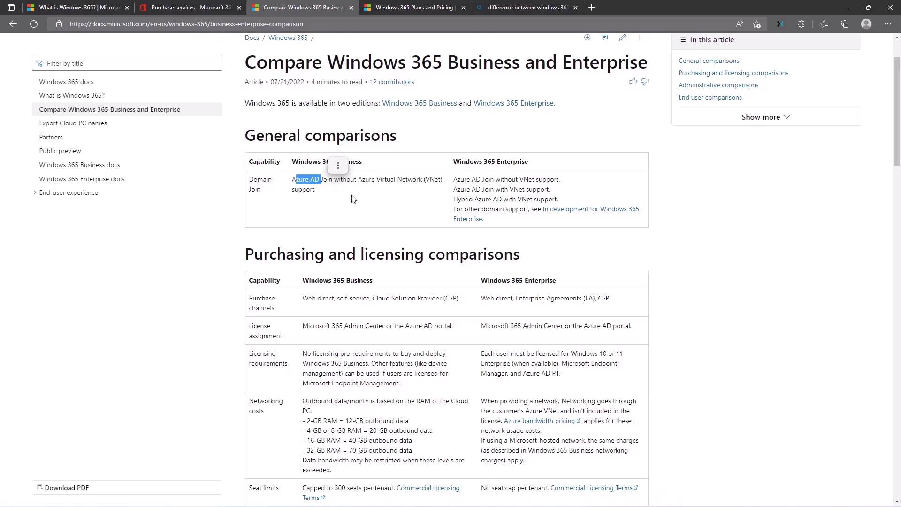
click(486, 185)
drag(453, 179, 481, 189)
click(481, 190)
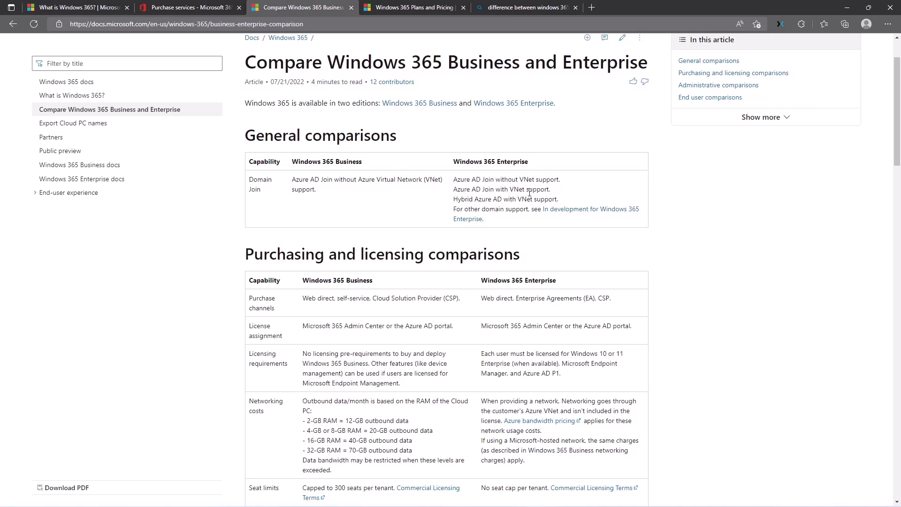
Highlight Hybrid Azure AD support among the Enterprise Domain Join options
drag(551, 190, 520, 179)
click(533, 207)
drag(459, 200, 504, 200)
click(460, 199)
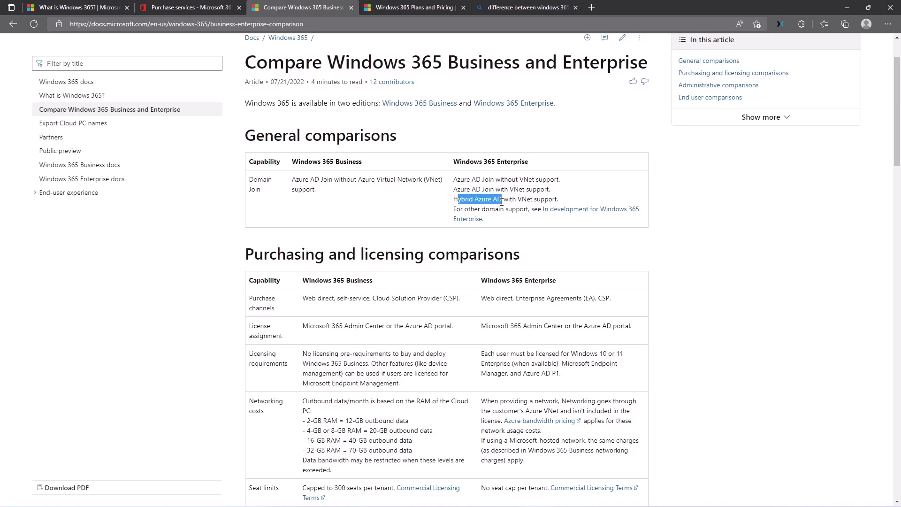
click(503, 200)
Highlight the networking costs and the RAM-based outbound data limits
scroll(447, 285, down, 3)
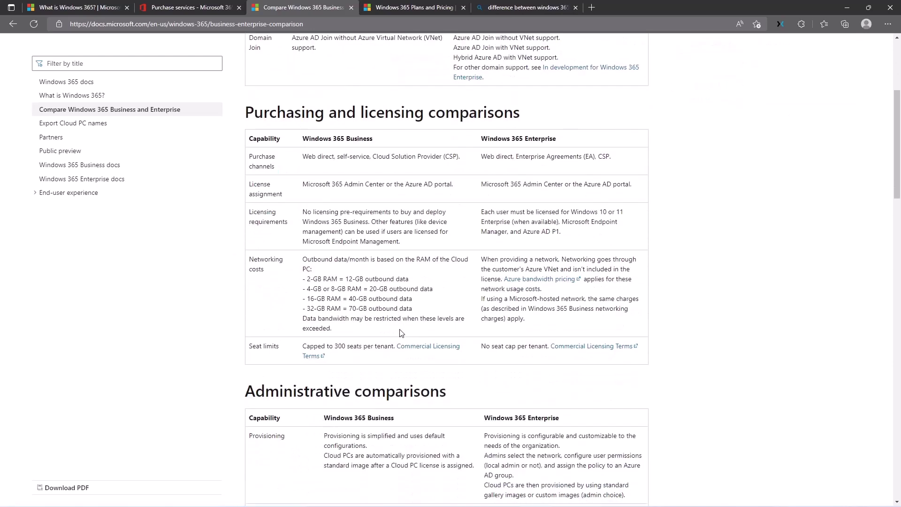
drag(314, 259, 347, 283)
click(348, 283)
scroll(359, 301, down, 1)
drag(304, 256, 352, 291)
click(349, 297)
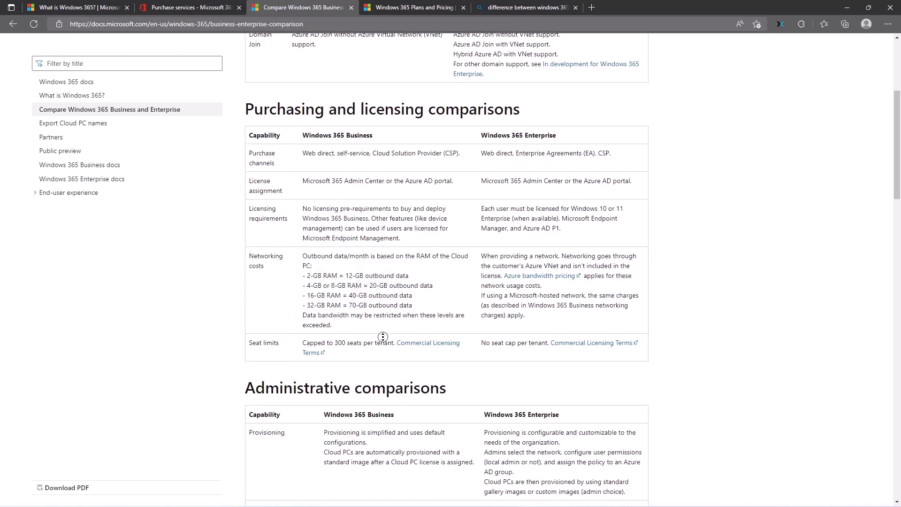
scroll(377, 363, down, 3)
scroll(377, 363, down, 3)
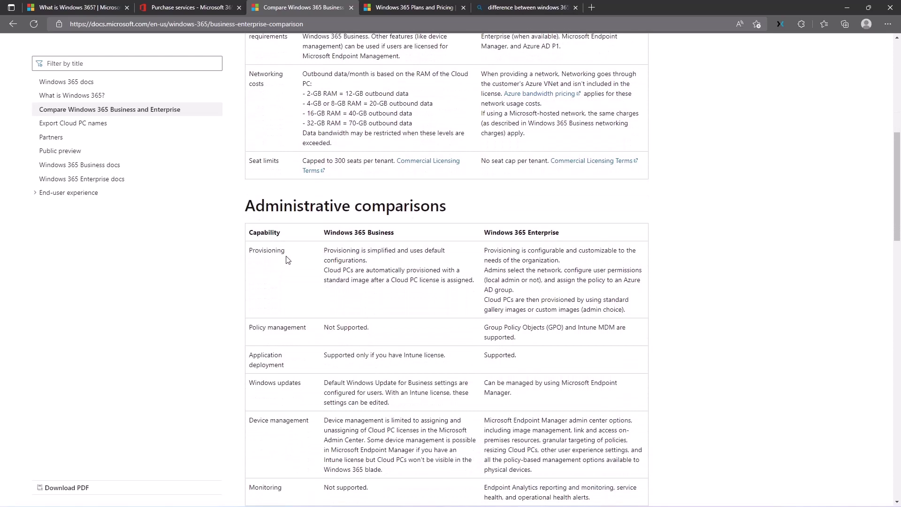
drag(244, 331, 382, 339)
click(382, 339)
drag(361, 232, 392, 232)
click(358, 351)
drag(567, 327, 570, 335)
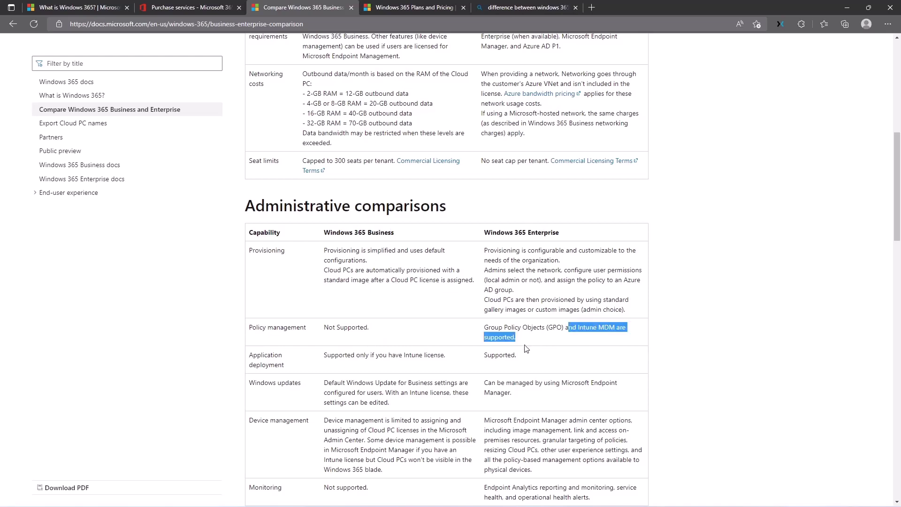
click(433, 334)
scroll(433, 348, down, 1)
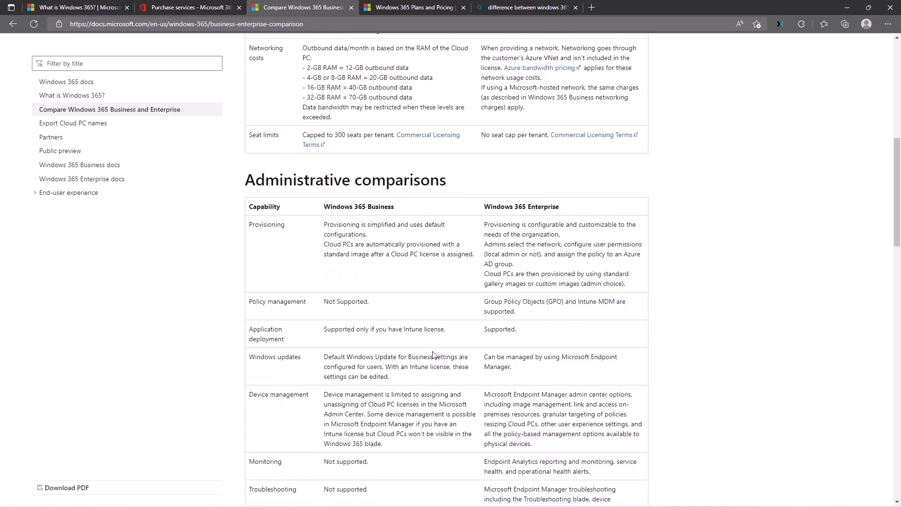
drag(348, 329, 426, 329)
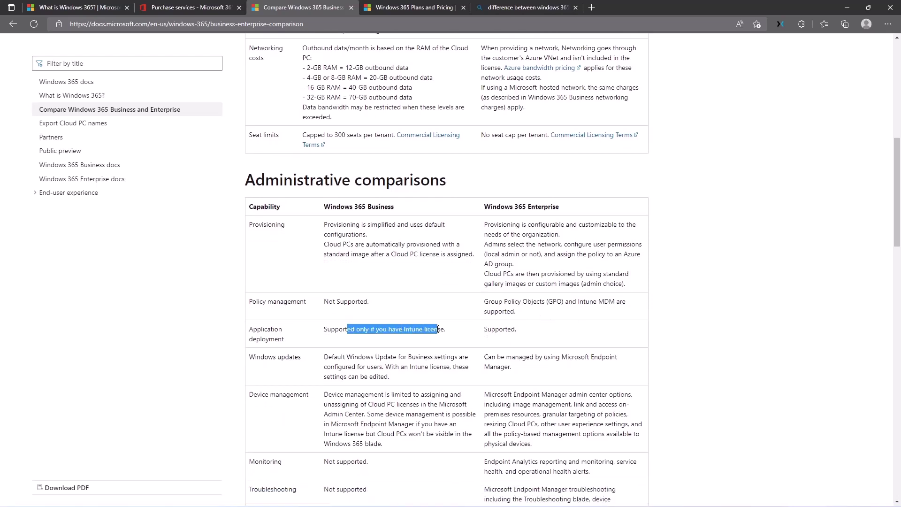
click(493, 338)
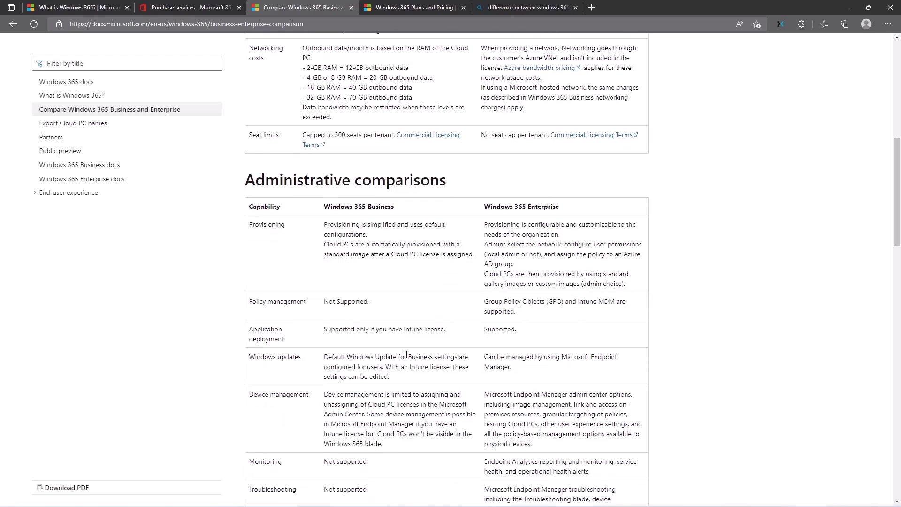
double_click(505, 332)
click(532, 340)
drag(374, 357, 400, 374)
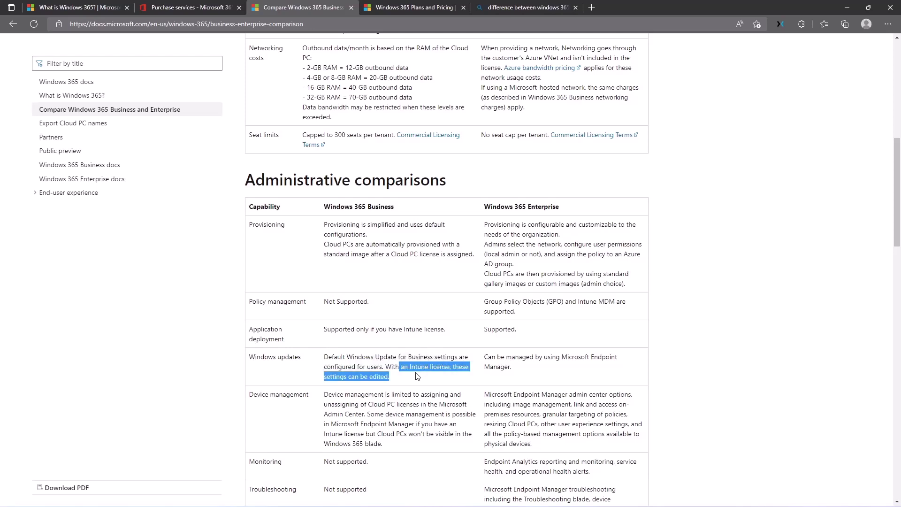
click(413, 366)
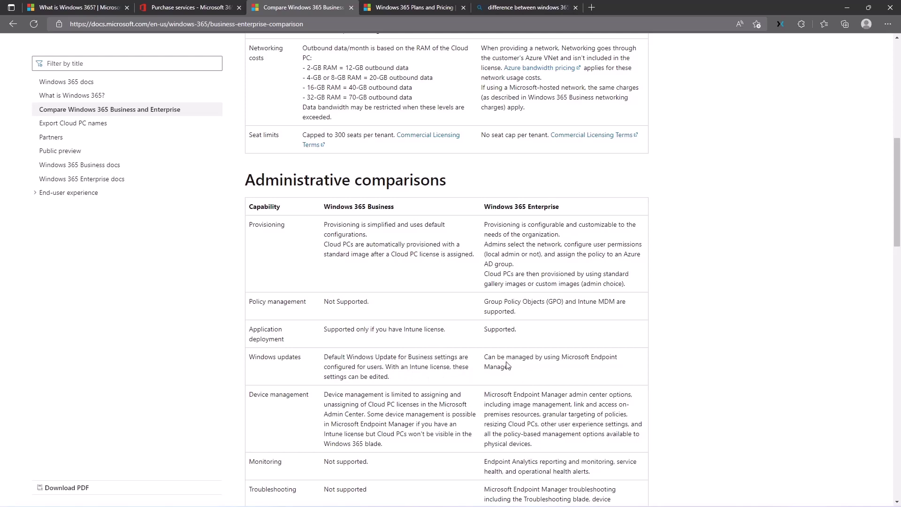
mouse_move(512, 368)
mouse_down()
mouse_move(486, 357)
mouse_move(535, 369)
mouse_move(520, 372)
mouse_up()
click(489, 361)
click(536, 371)
click(520, 372)
scroll(526, 371, down, 2)
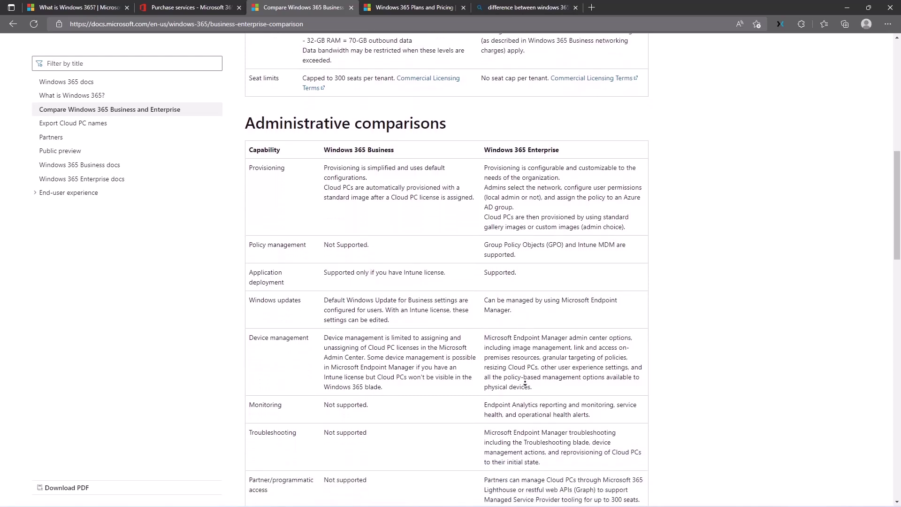
mouse_move(504, 311)
mouse_down()
mouse_move(552, 371)
mouse_move(508, 328)
mouse_up()
click(544, 355)
click(508, 328)
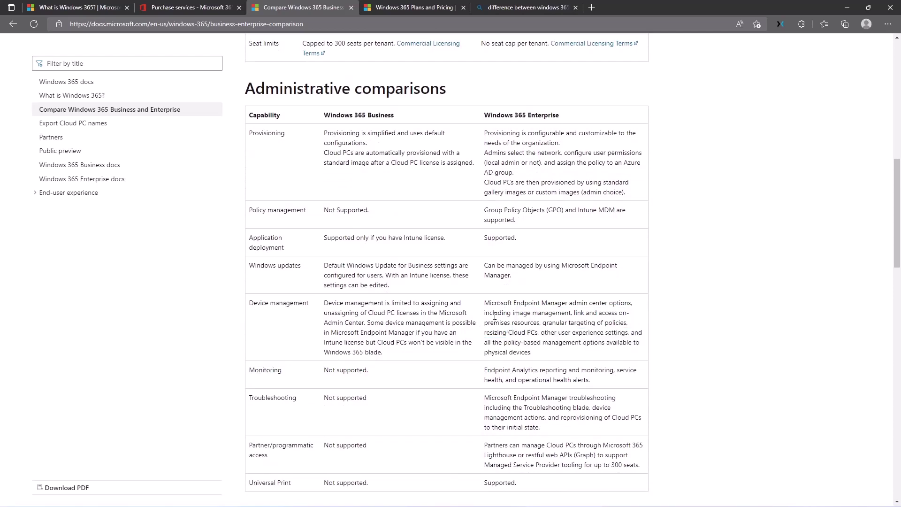
Review the remaining tables, noting how users reach their Cloud PC, then return to Purchase services
scroll(351, 182, down, 5)
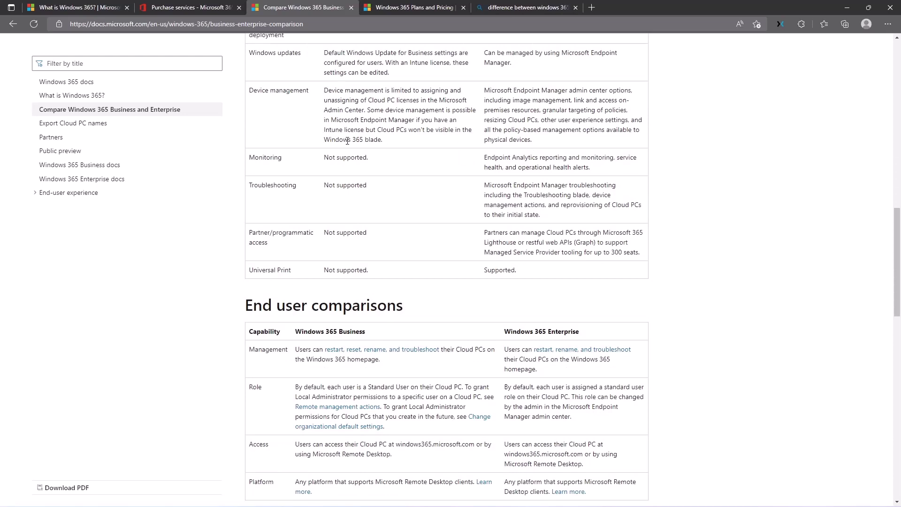
scroll(492, 318, down, 2)
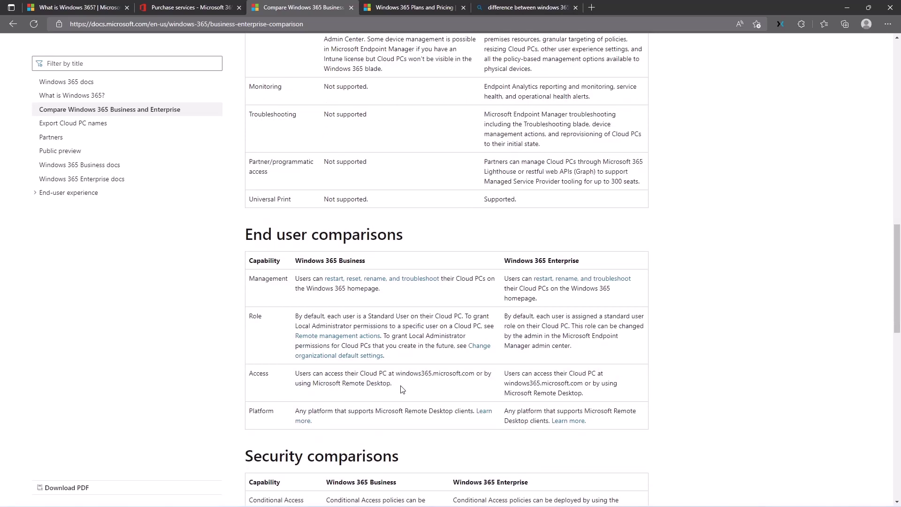
drag(402, 389, 396, 373)
click(421, 392)
scroll(422, 393, down, 6)
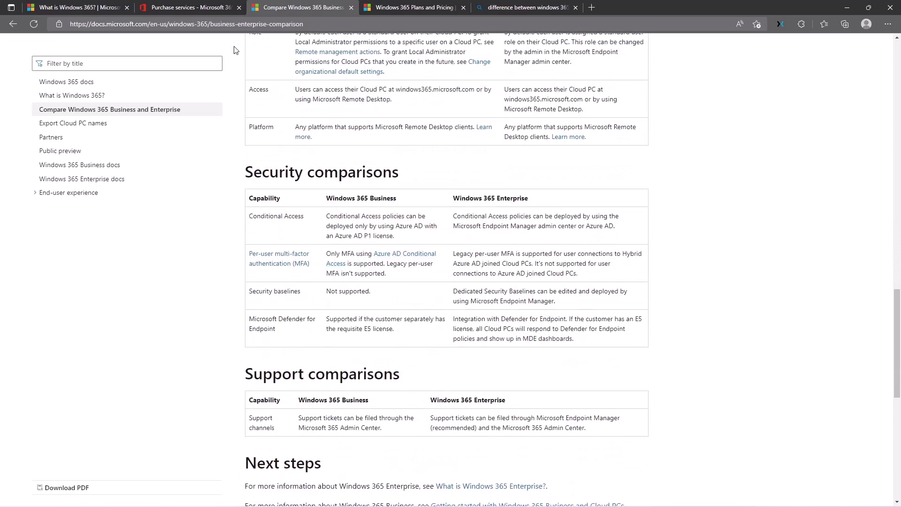
click(191, 8)
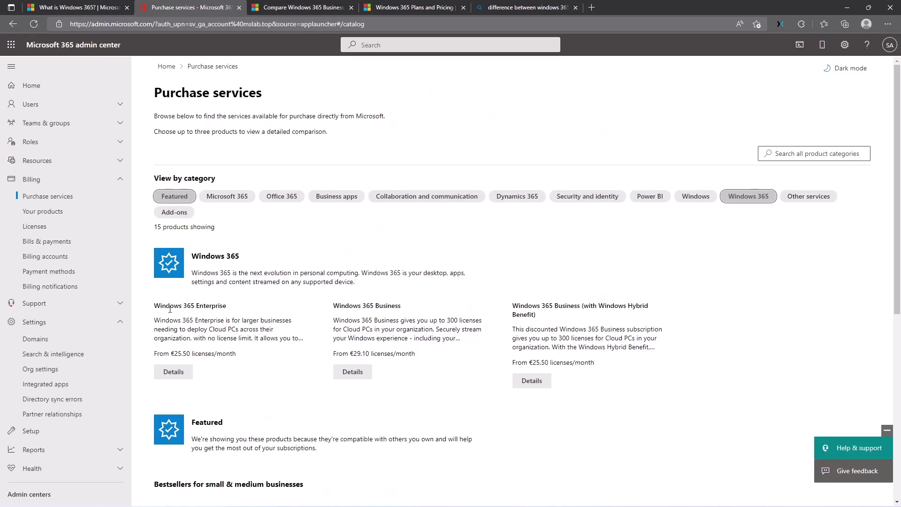
Open Windows 365 Enterprise details and pick the free 2 vCPU, 8 GB, 128 GB trial plan
drag(161, 306, 227, 308)
click(369, 311)
click(179, 372)
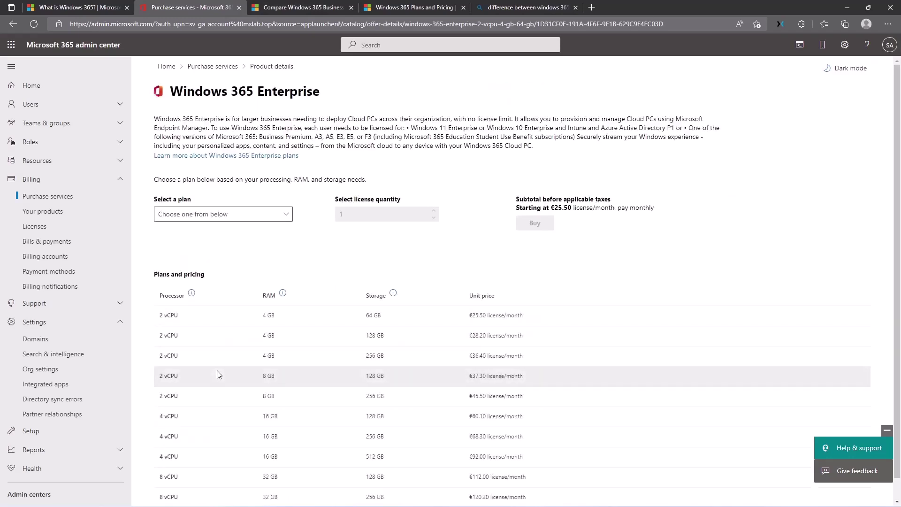
click(194, 215)
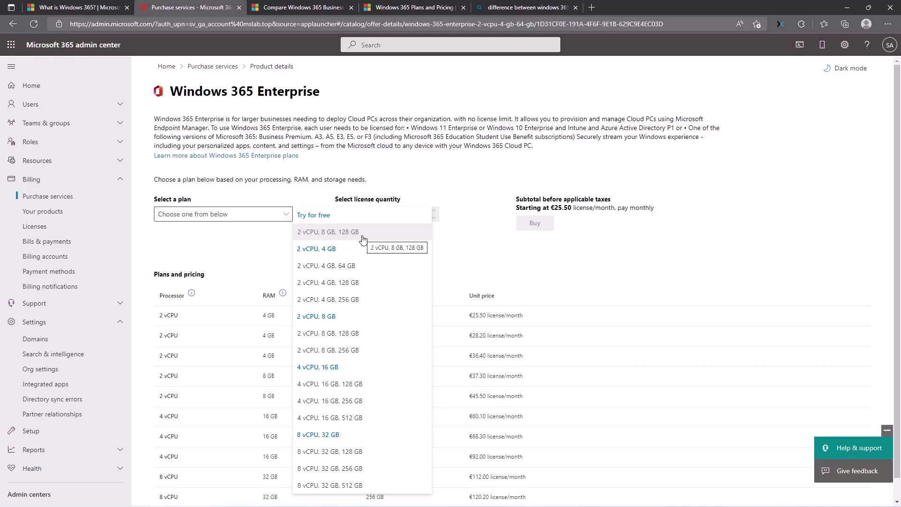
click(363, 239)
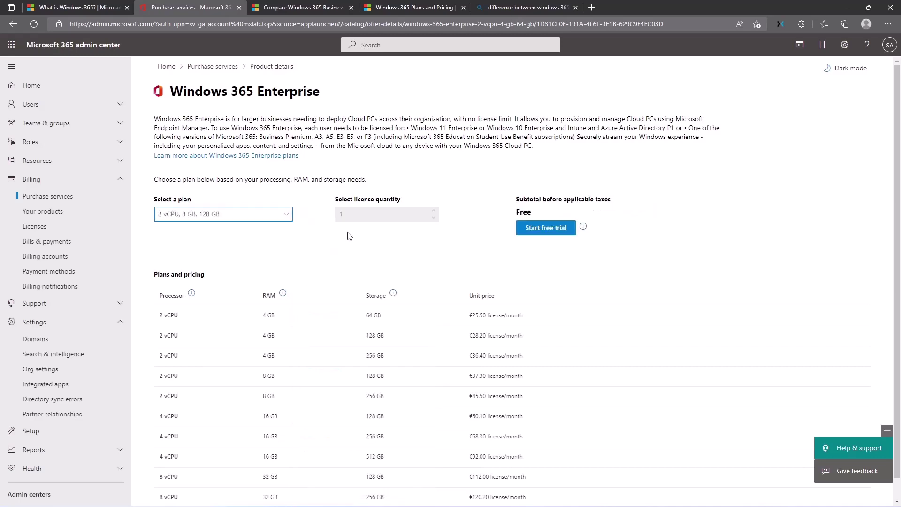
click(340, 215)
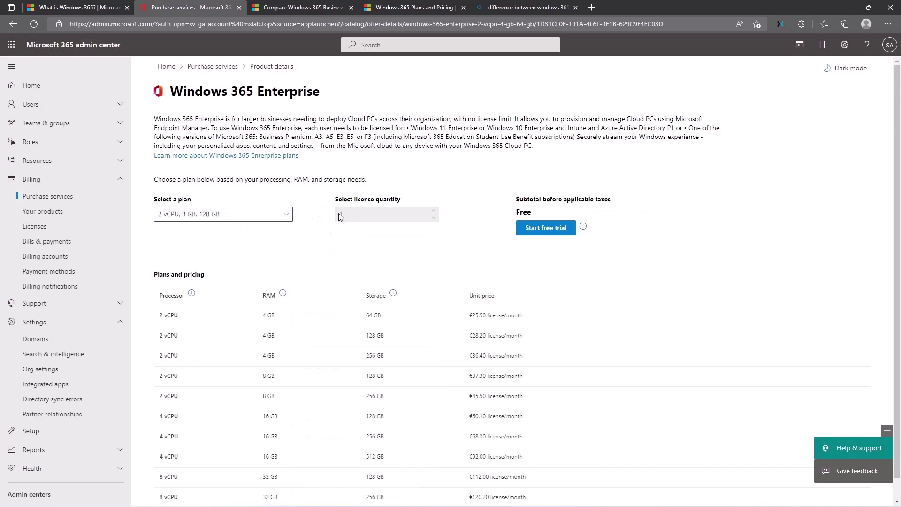
drag(343, 199, 411, 196)
mouse_move(582, 227)
Highlight the Plans and pricing heading and the cheapest 64 GB plan at €25.50/month
scroll(329, 264, down, 1)
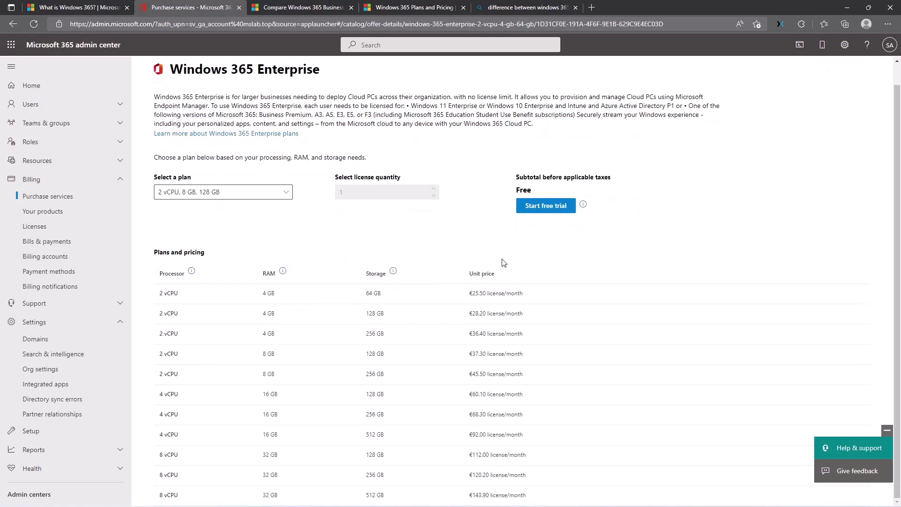
drag(158, 253, 207, 254)
click(207, 256)
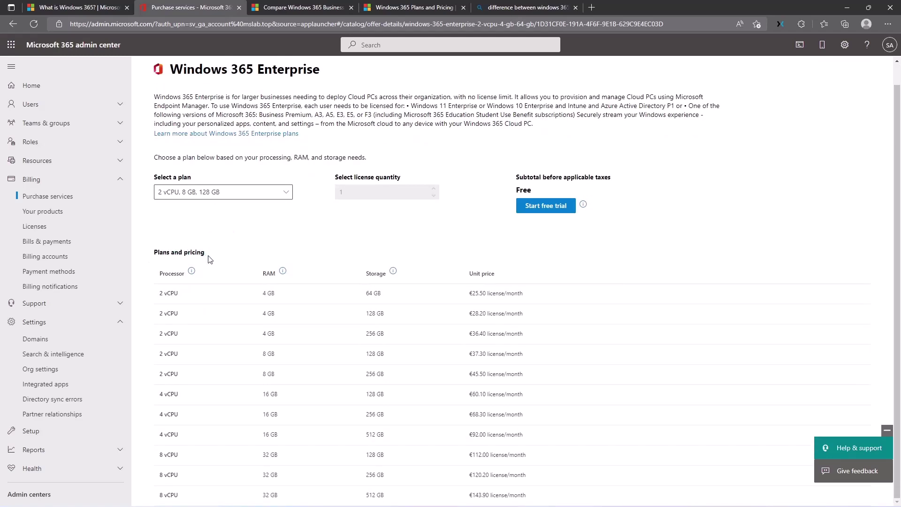
triple_click(160, 254)
click(162, 256)
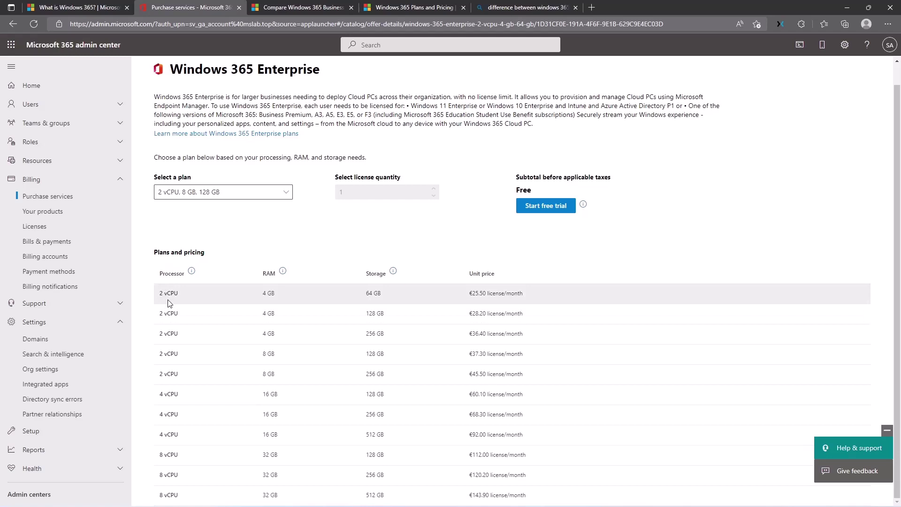
drag(349, 295, 385, 294)
click(396, 290)
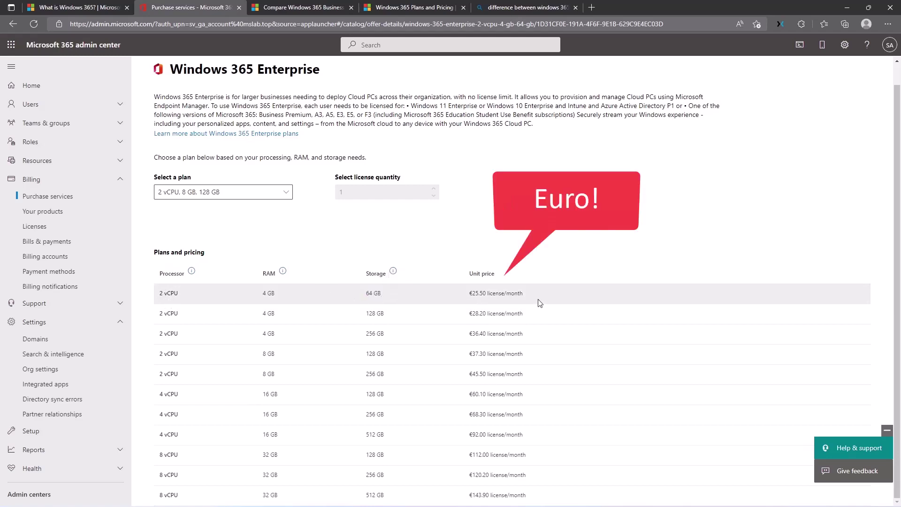
mouse_move(468, 293)
mouse_down()
mouse_move(523, 294)
mouse_move(454, 297)
mouse_up()
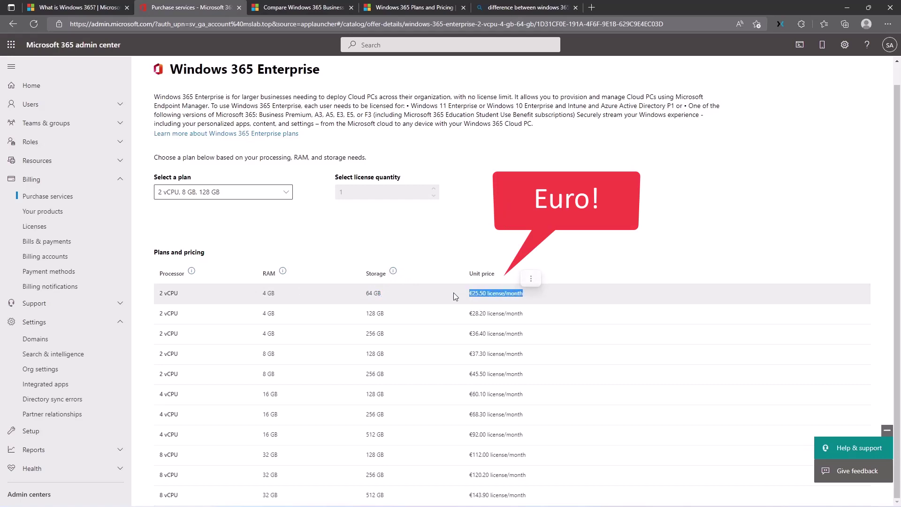
click(456, 292)
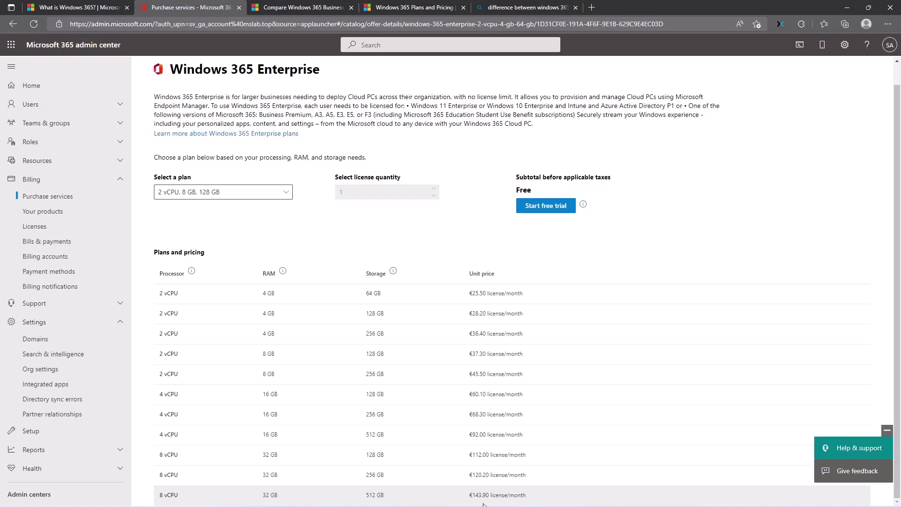
Note the largest 512 GB plan priced at €143.90 per month
drag(399, 500, 365, 495)
click(501, 504)
drag(473, 498, 486, 495)
click(480, 504)
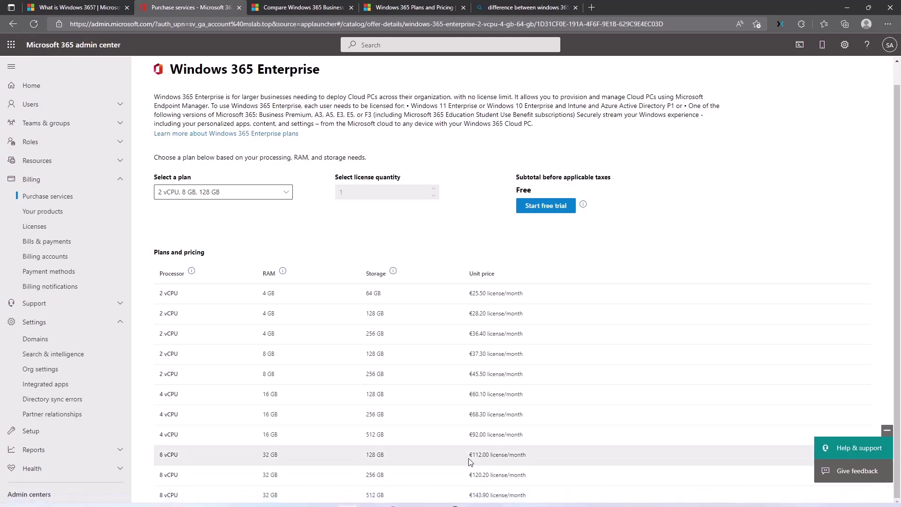
click(13, 24)
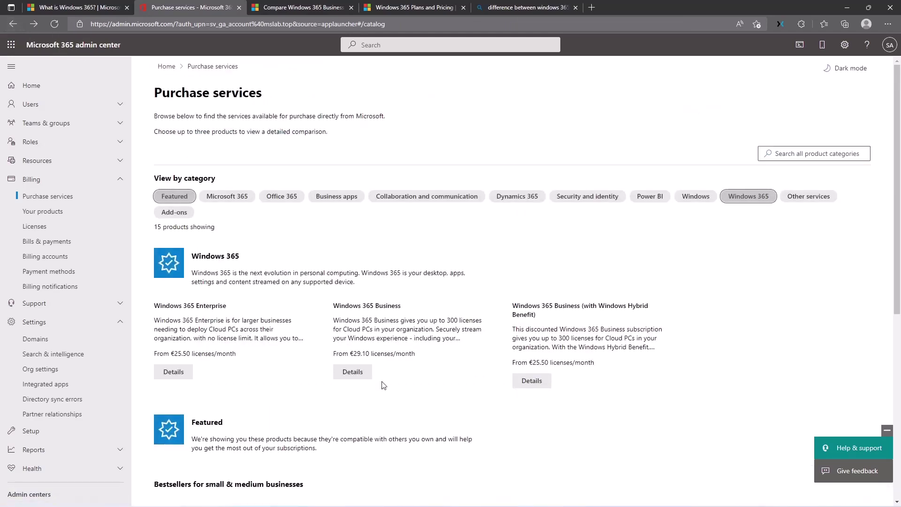
click(361, 372)
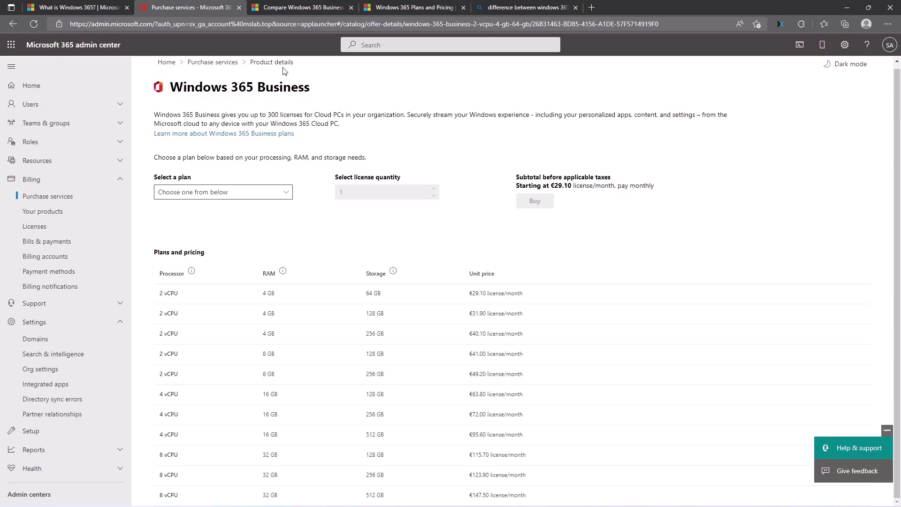
click(213, 62)
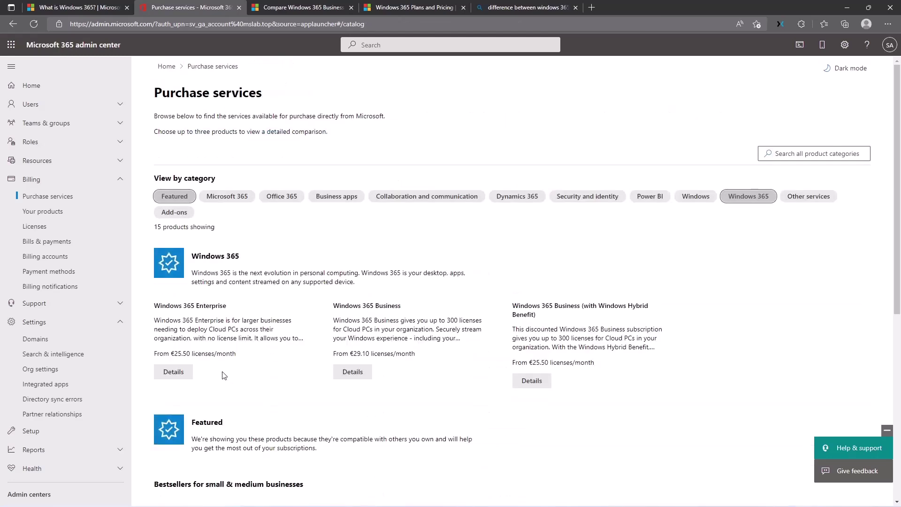
Start a free trial of the Windows 365 Enterprise 2 vCPU, 8 GB, 128 GB plan
click(176, 372)
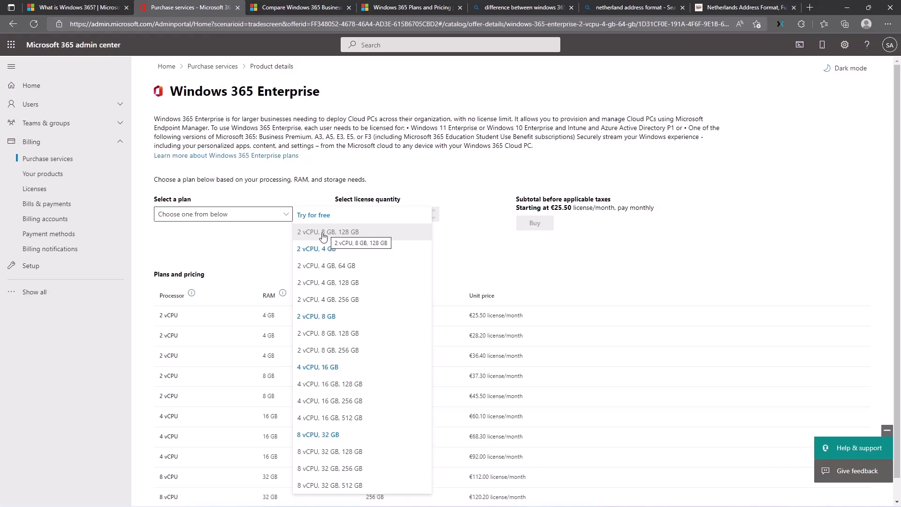
click(322, 233)
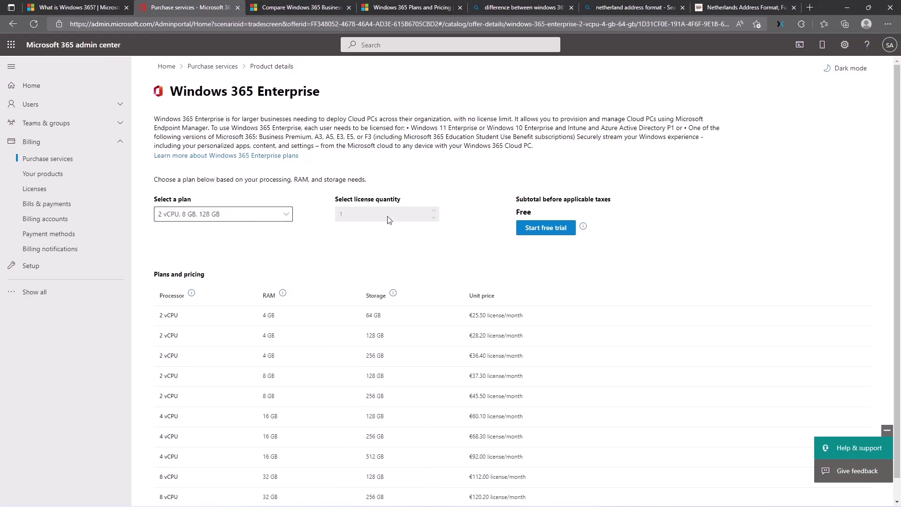
click(542, 231)
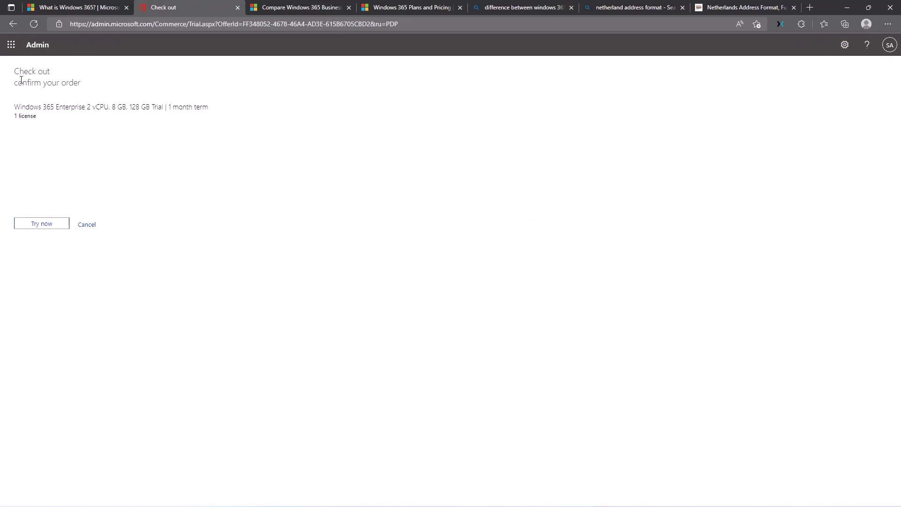
Confirm the one-month Windows 365 Enterprise trial order, continue to admin home, and show all sections
drag(15, 70, 80, 87)
click(81, 93)
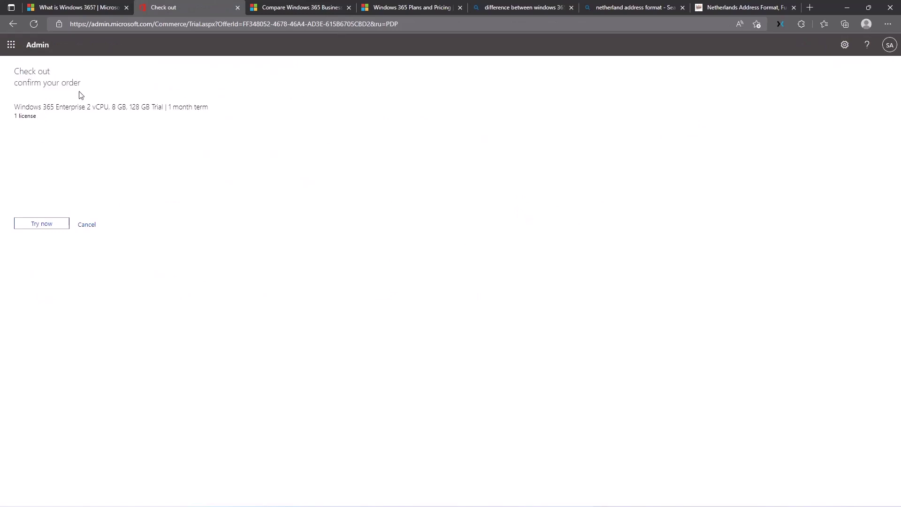
click(51, 225)
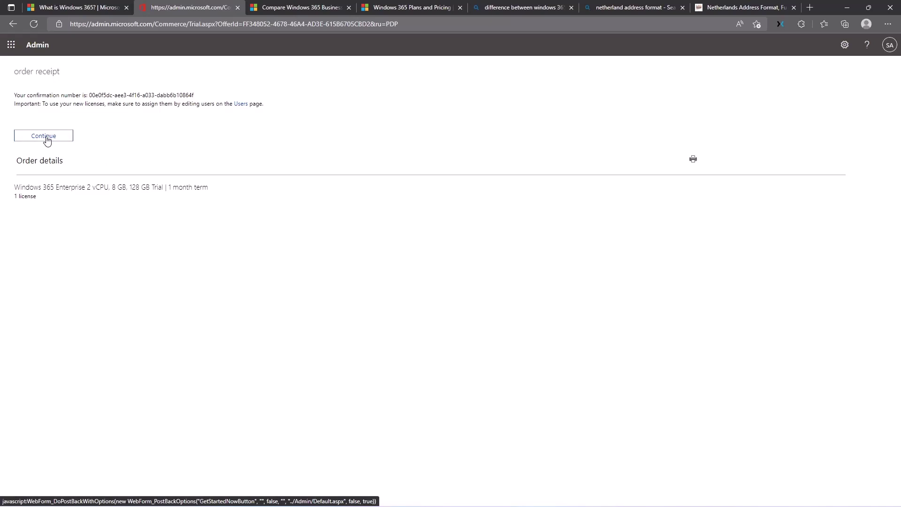
click(46, 136)
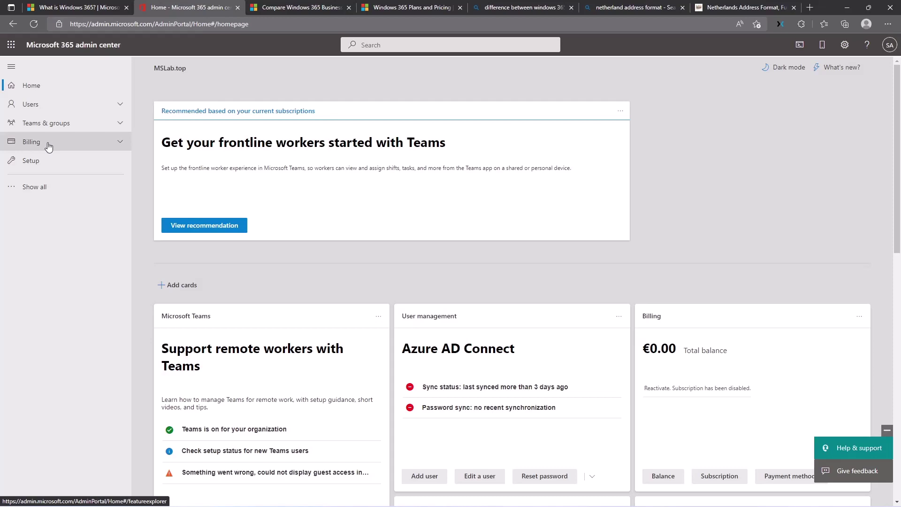
click(43, 186)
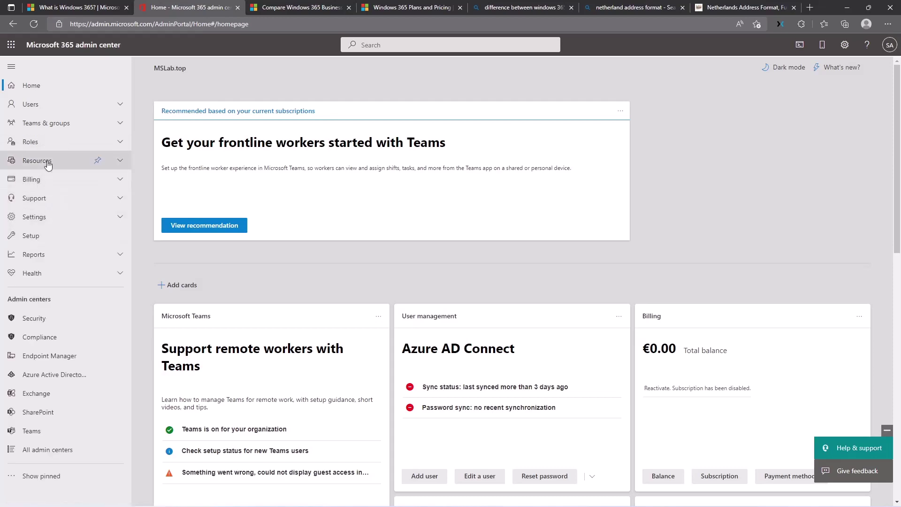
Under Billing > Your products, open the Windows 365 Enterprise trial and confirm 0/1 licenses assigned
click(44, 180)
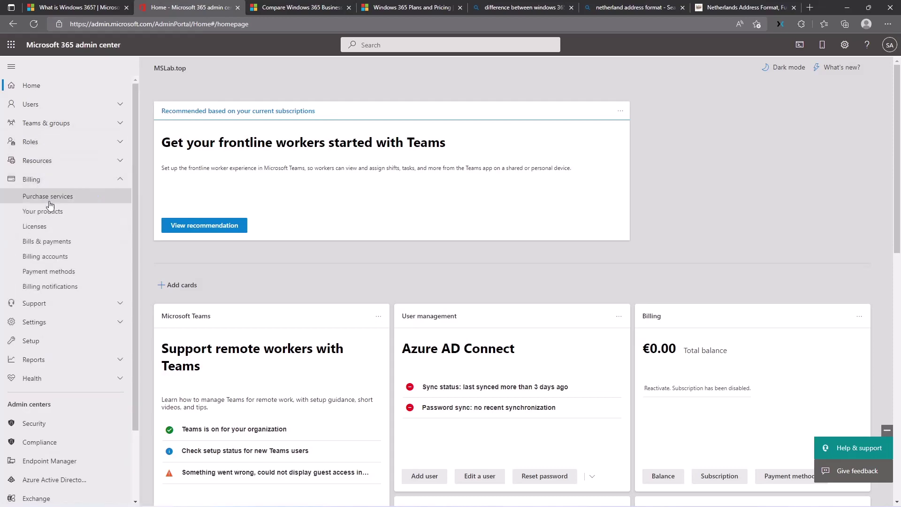
click(49, 212)
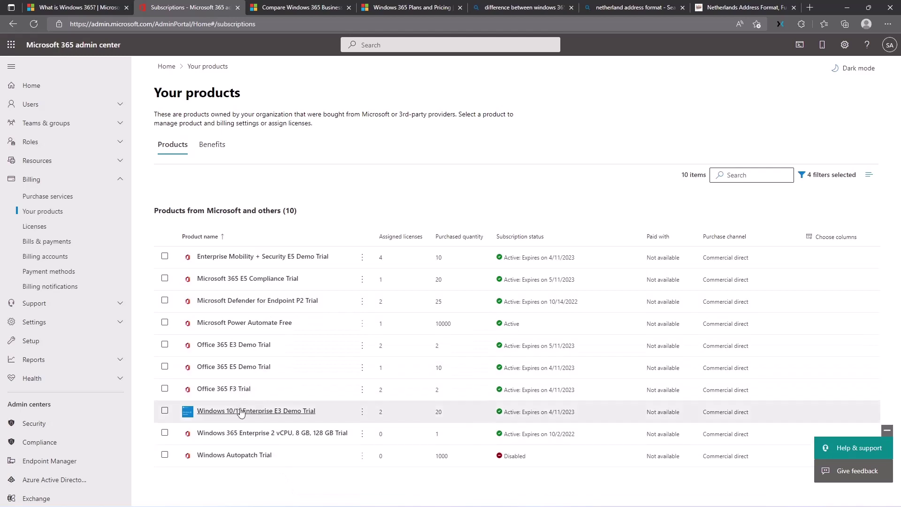
click(483, 433)
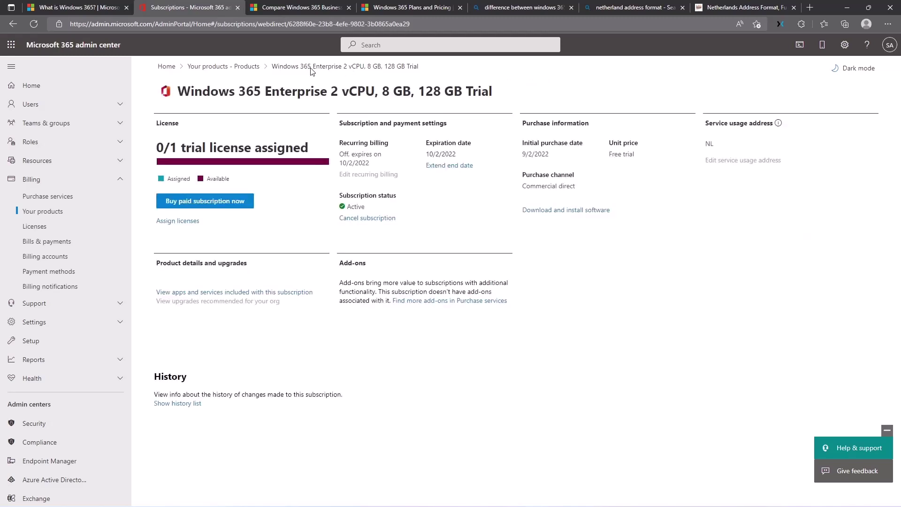
drag(157, 148, 255, 157)
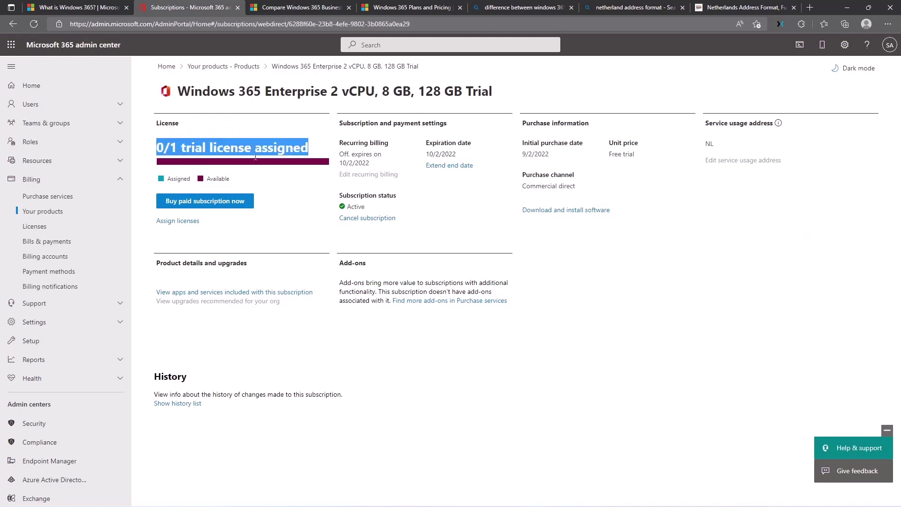
click(255, 158)
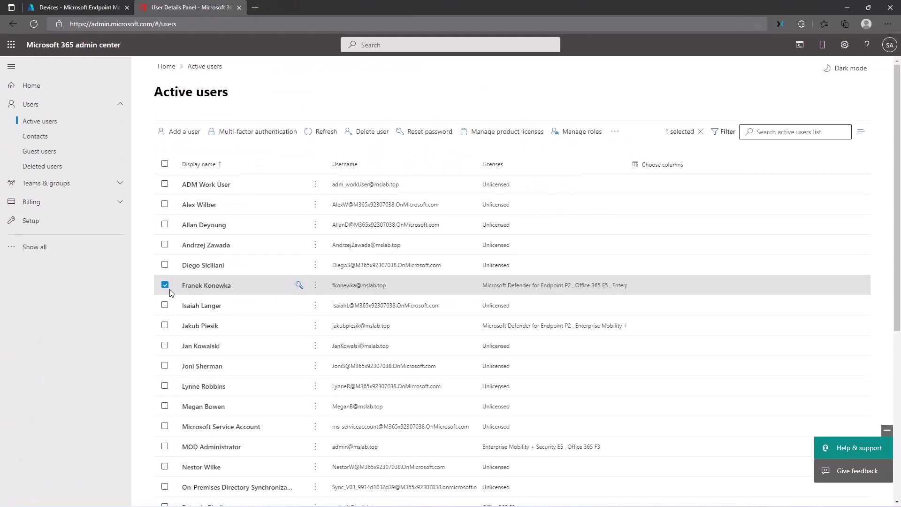
Tick Windows 365 Enterprise 2 vCPU, 8 GB, 128 GB for the user, save, and close the panel
click(508, 134)
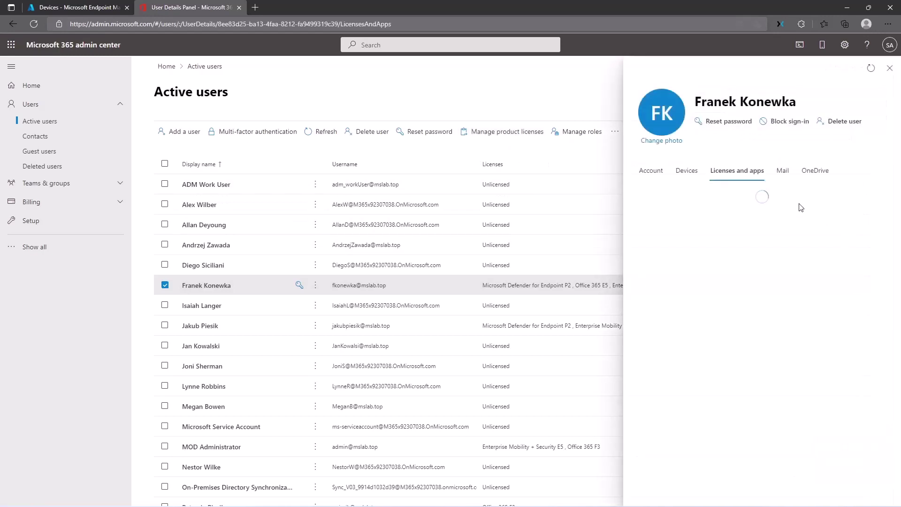
scroll(672, 384, down, 3)
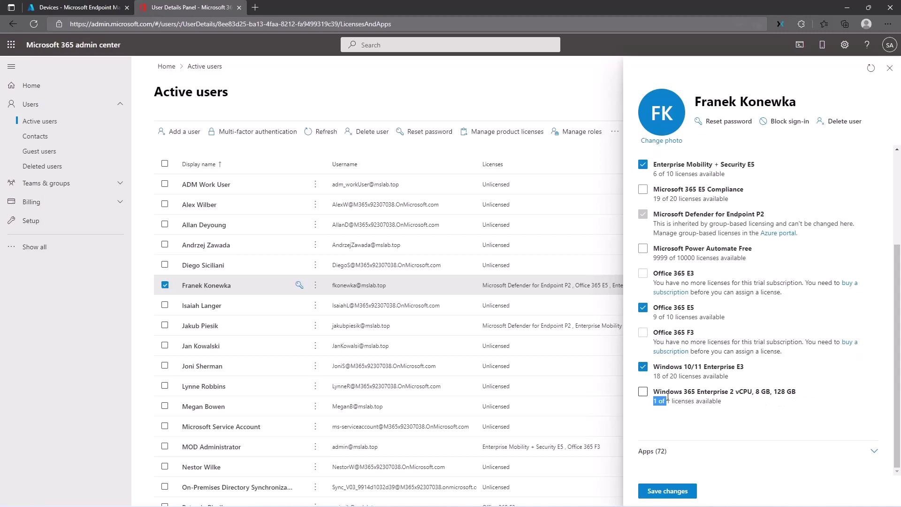
click(643, 392)
click(667, 491)
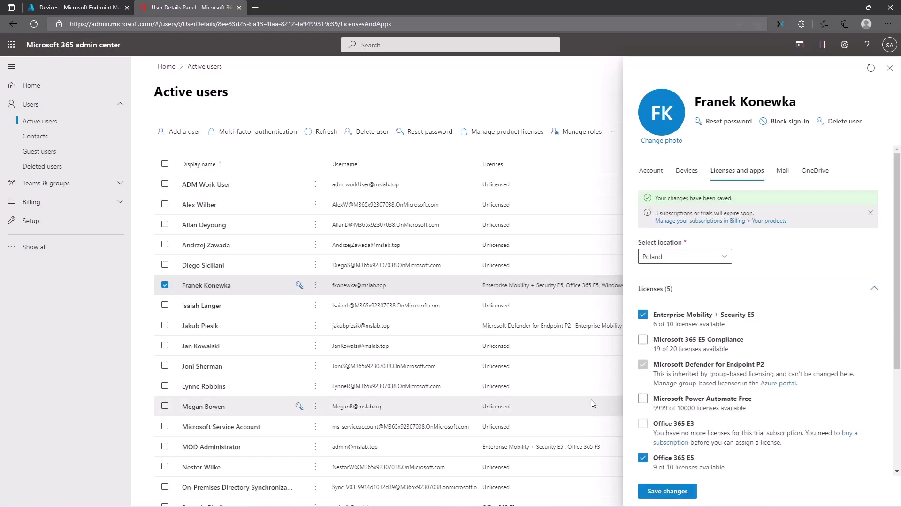
click(890, 69)
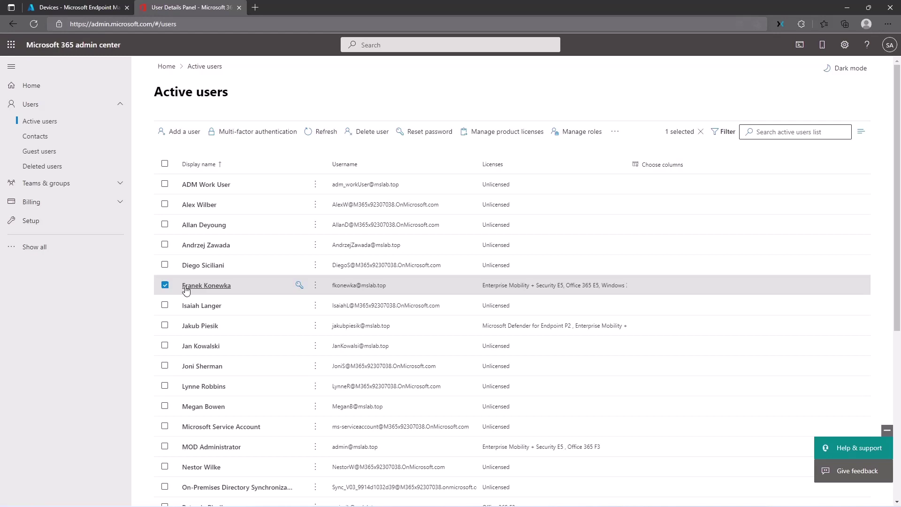
In Endpoint Manager's Windows 365 area, filter All Cloud PCs to Not provisioned
key(ctrl+1)
click(40, 119)
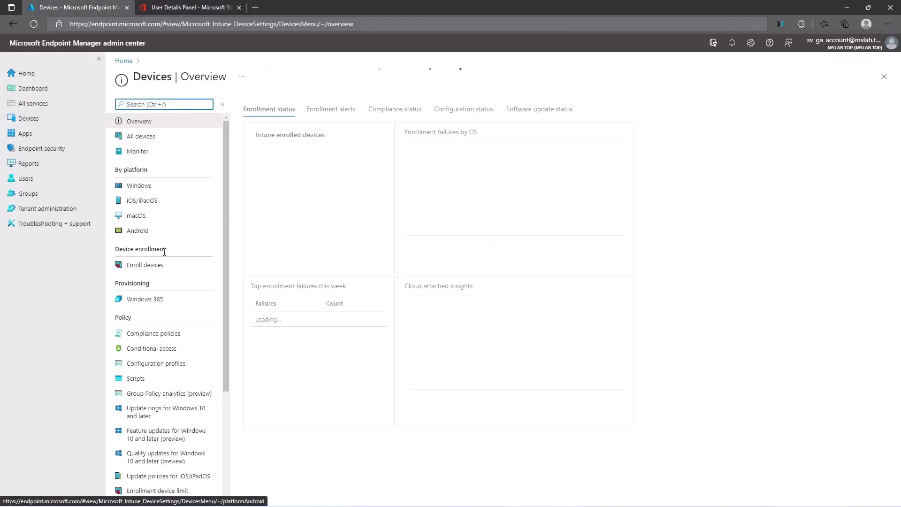
drag(119, 282, 158, 286)
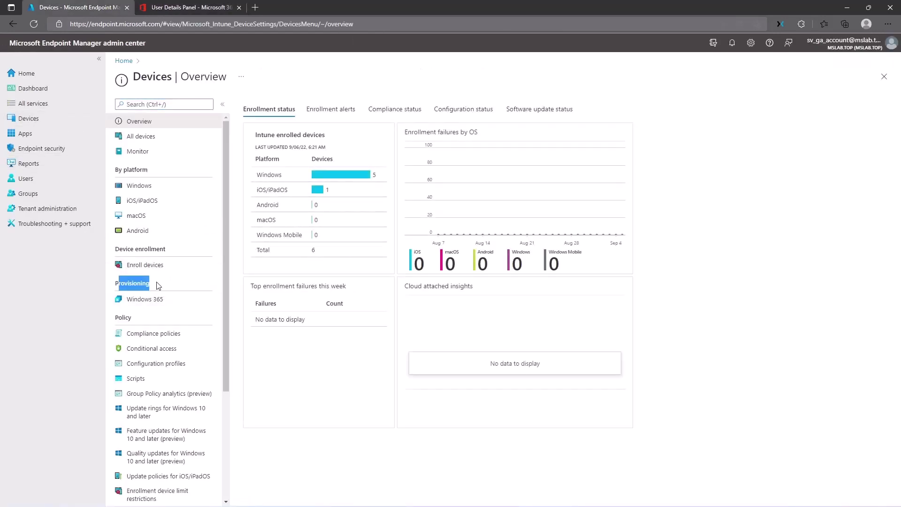
click(142, 303)
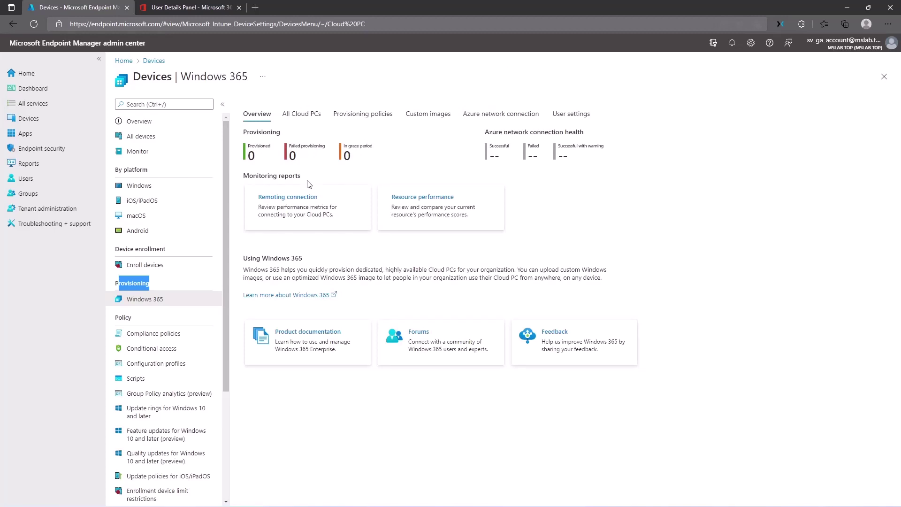
click(304, 115)
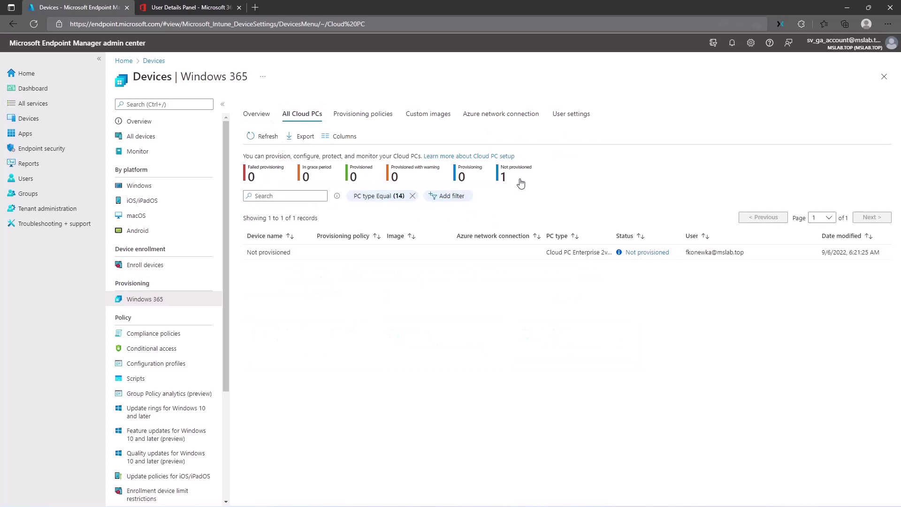
click(516, 181)
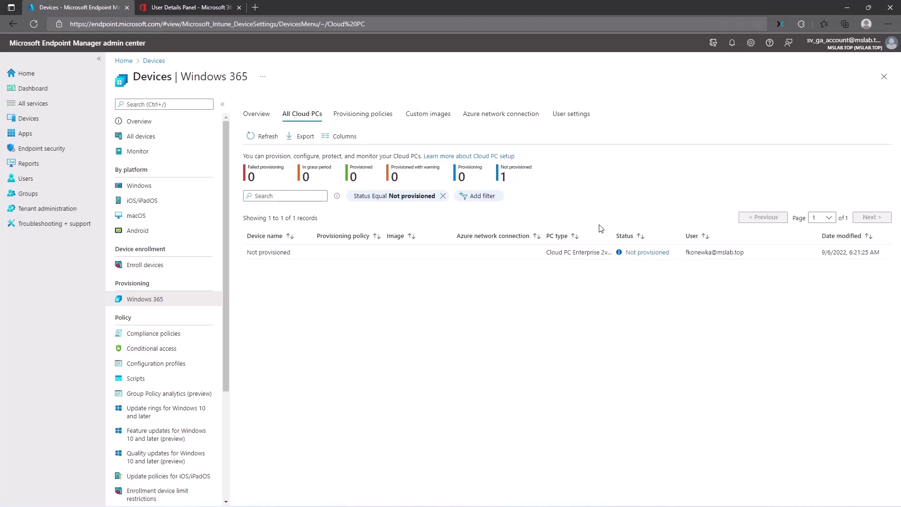
Name the new provisioning policy 'Base machine for and-user' and check its Join type
click(368, 123)
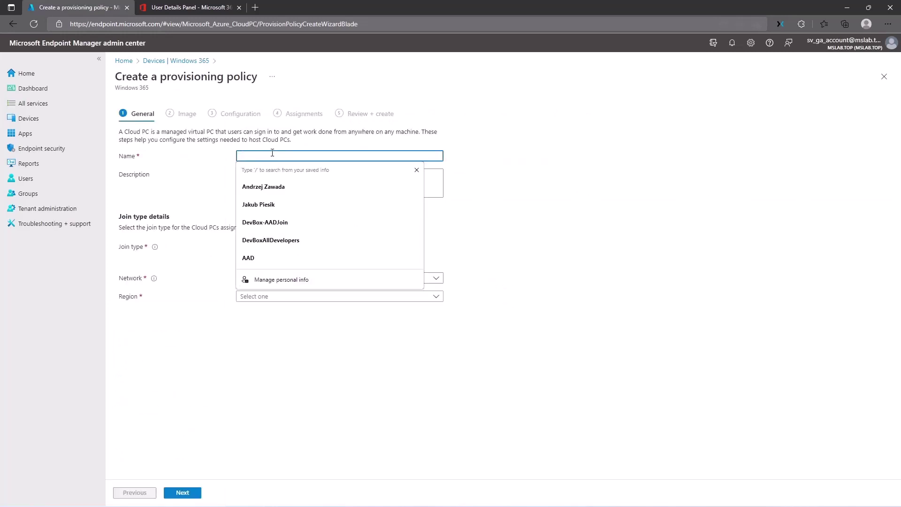
text(Base mach)
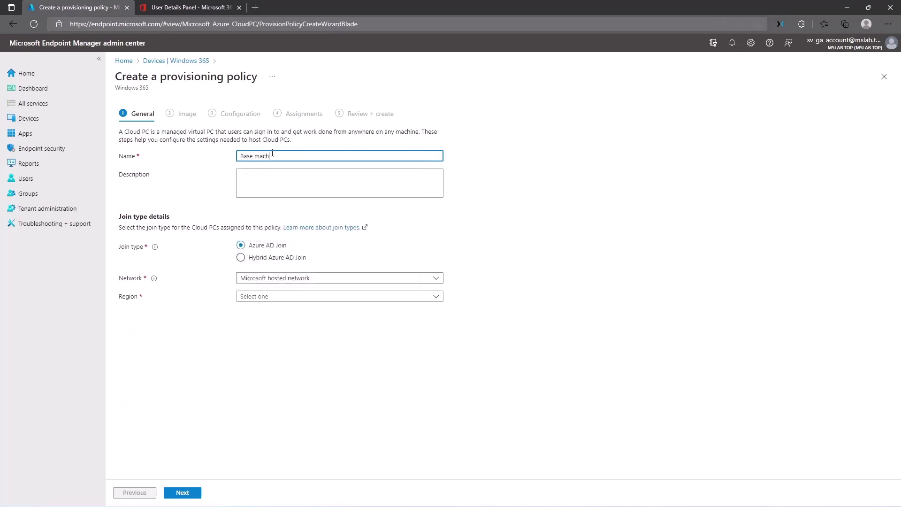
text(ine for a)
text(nd-users)
click(299, 188)
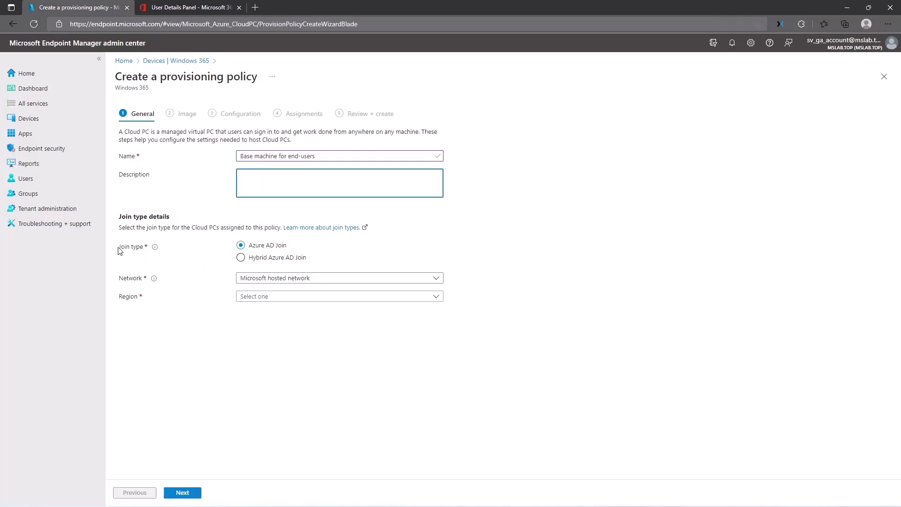
drag(119, 247, 132, 251)
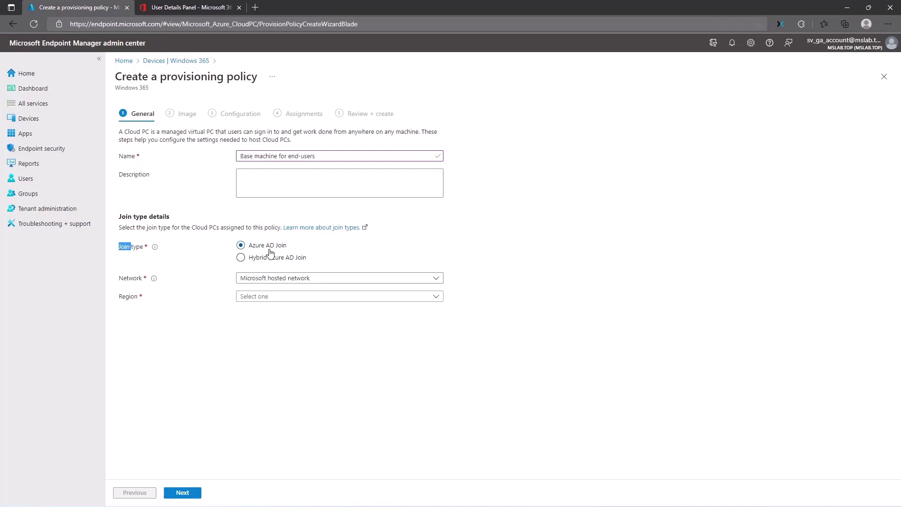
click(124, 252)
Choose (Europe) West Europe as the Cloud PC region and proceed to the image step
click(267, 298)
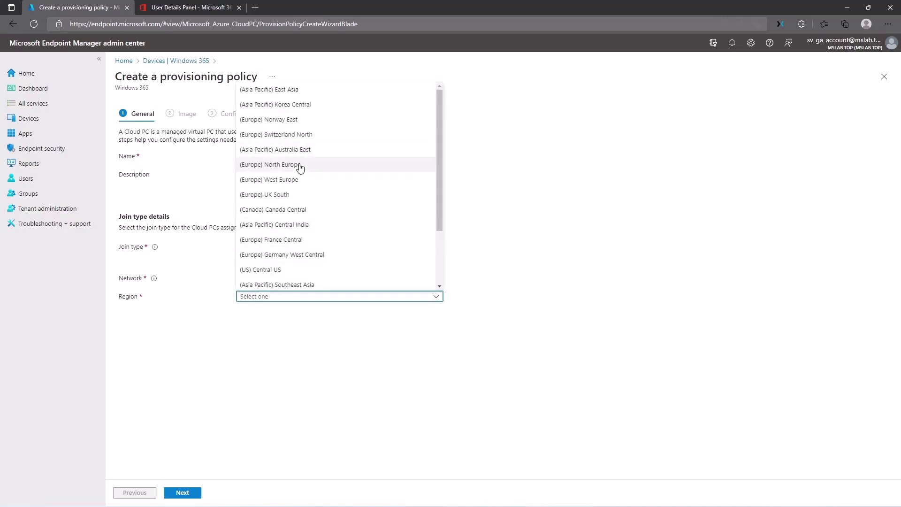
click(294, 182)
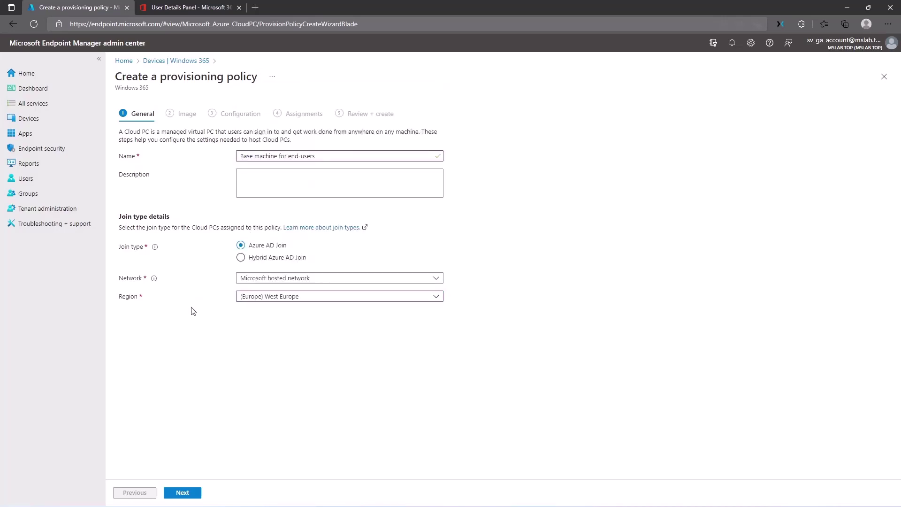
click(187, 494)
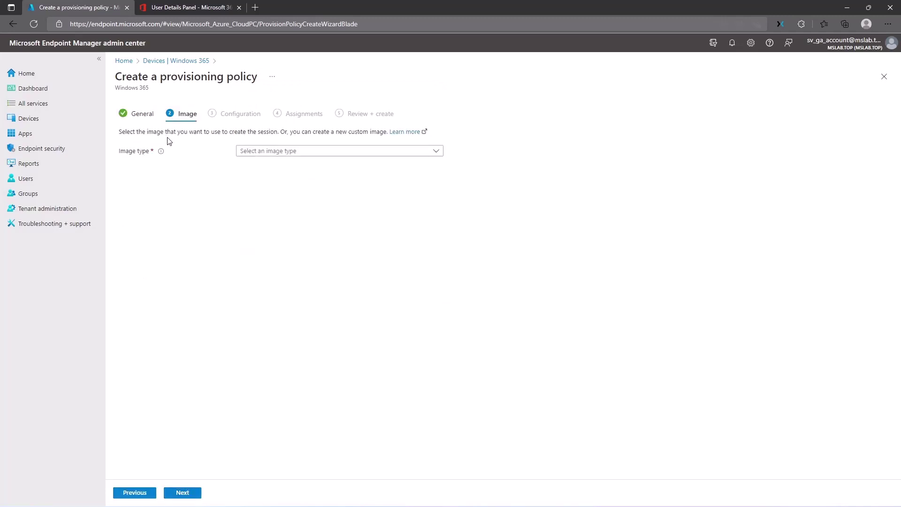
Set the image type to Gallery image and choose Windows 11 Enterprise + Microsoft 365 Apps 21H2
click(280, 153)
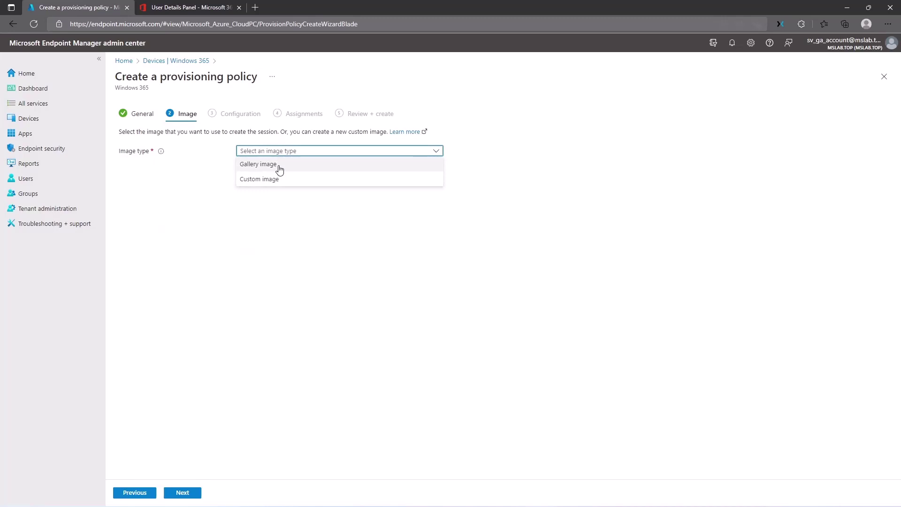
click(308, 177)
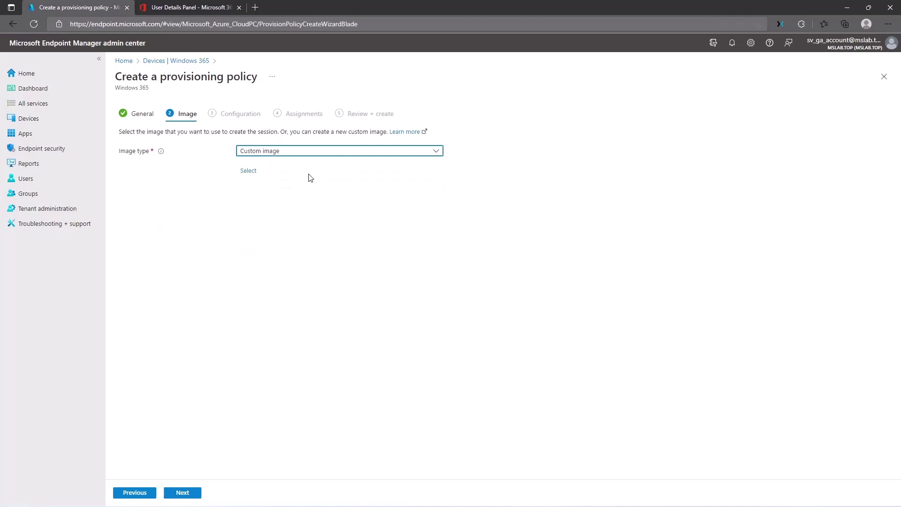
click(261, 157)
click(262, 168)
click(249, 174)
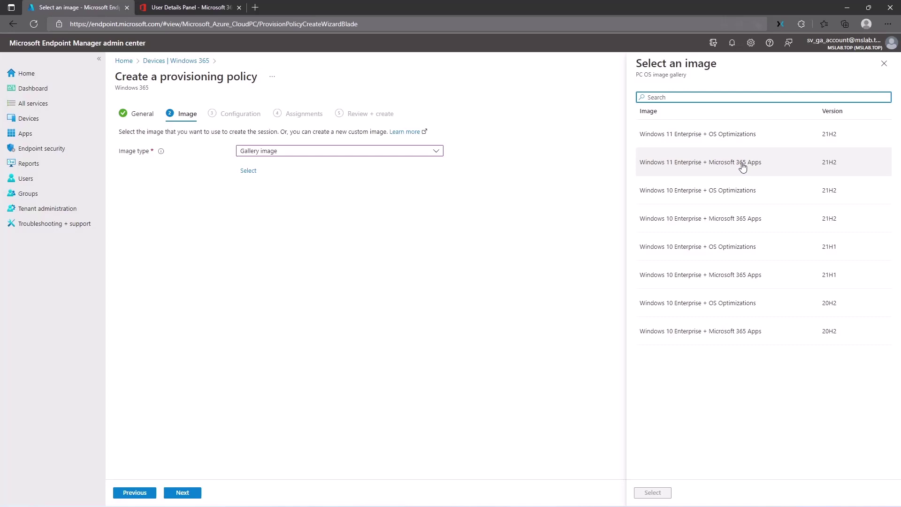
click(182, 492)
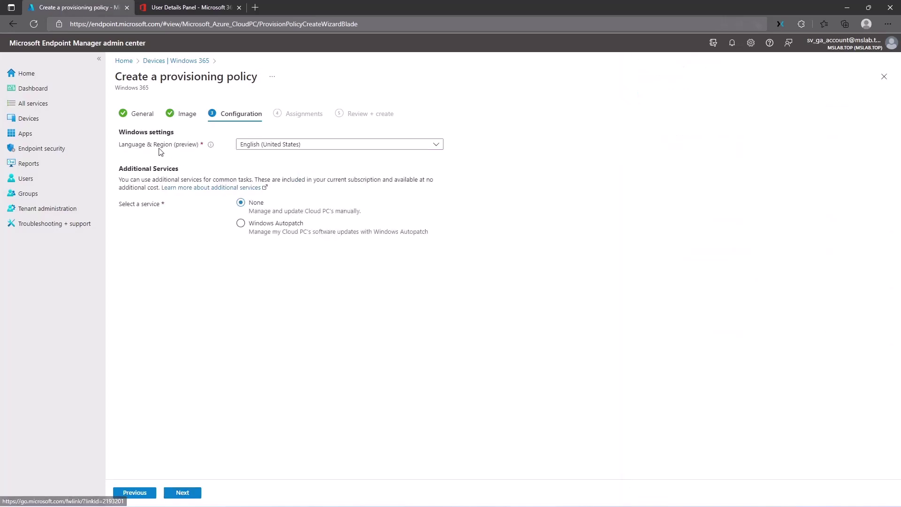
Keep English (United States) as the language and region, with no additional services
click(266, 145)
scroll(296, 282, down, 5)
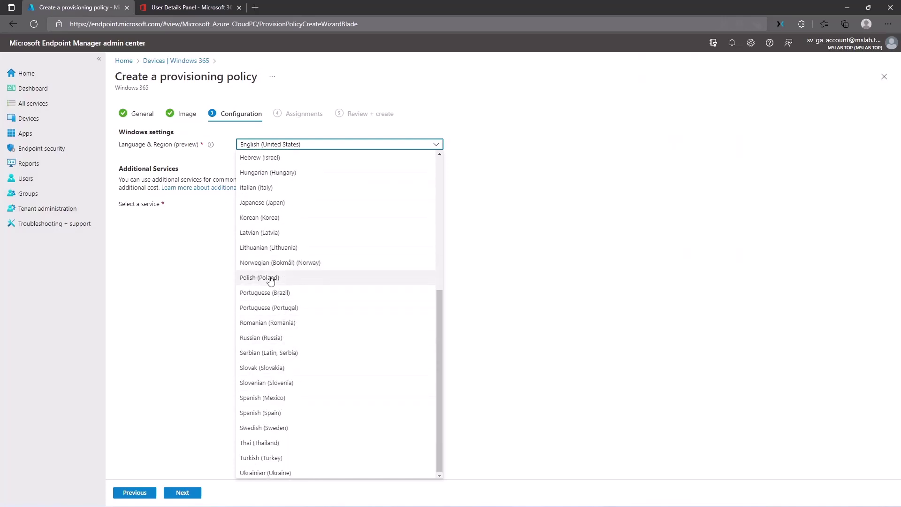
scroll(273, 279, up, 5)
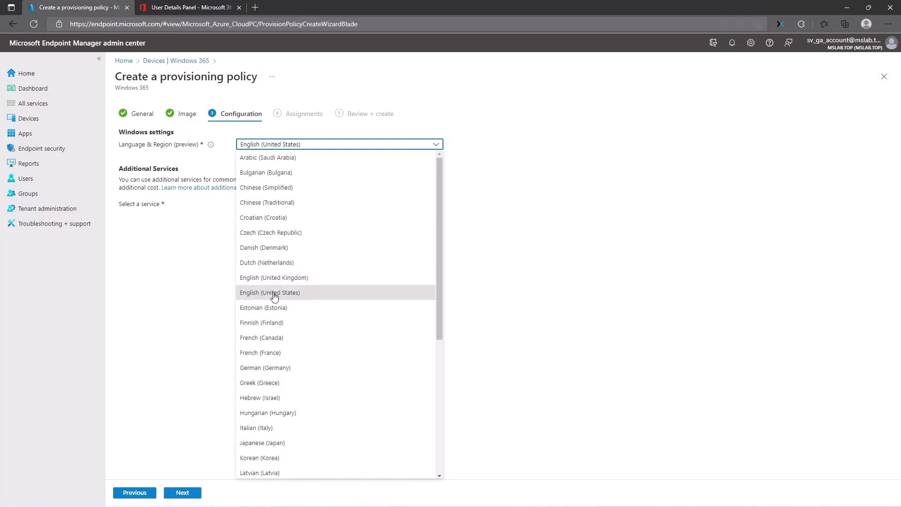
click(274, 294)
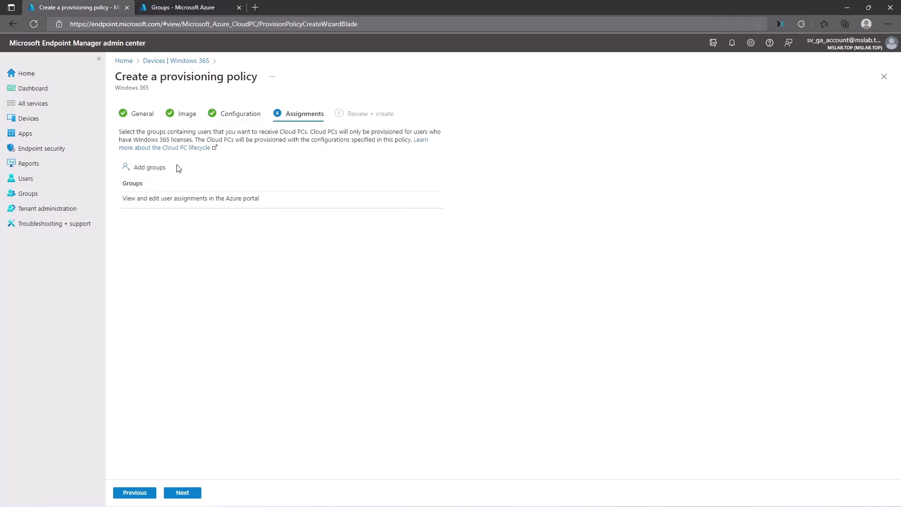
Search 'GUG' and add the GUG_UsersAllowedToCreateCloudPC group to the policy's assignments
click(168, 169)
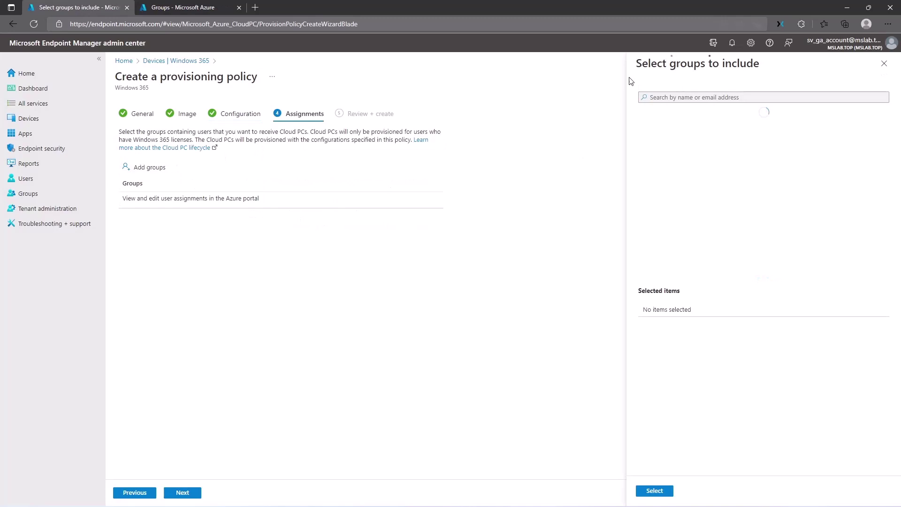
text(GUG)
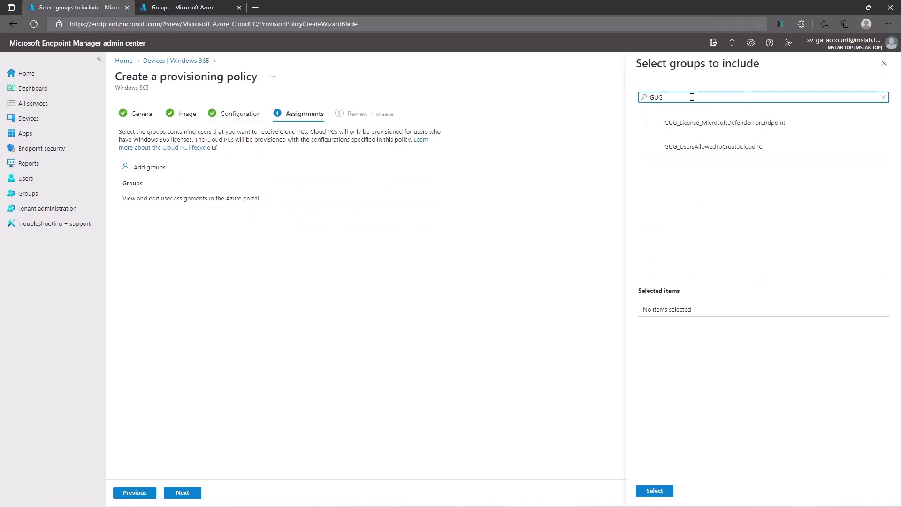
click(701, 147)
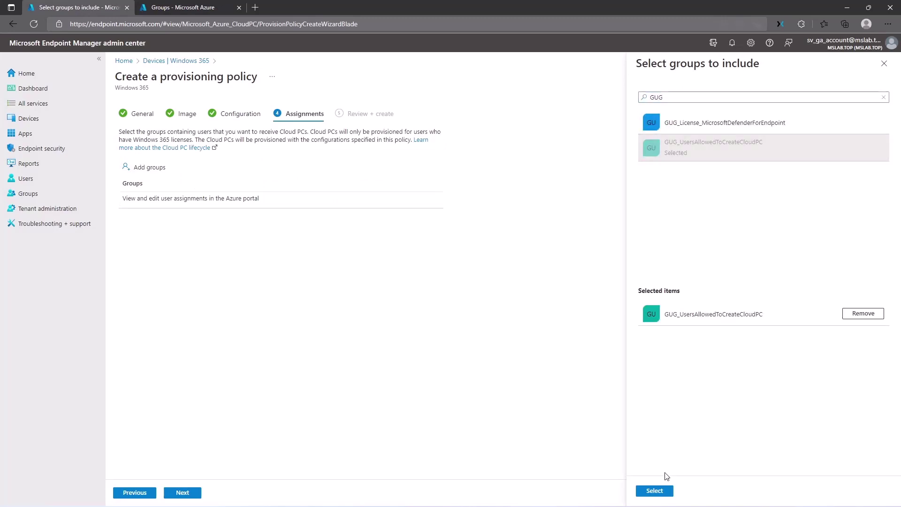
click(655, 491)
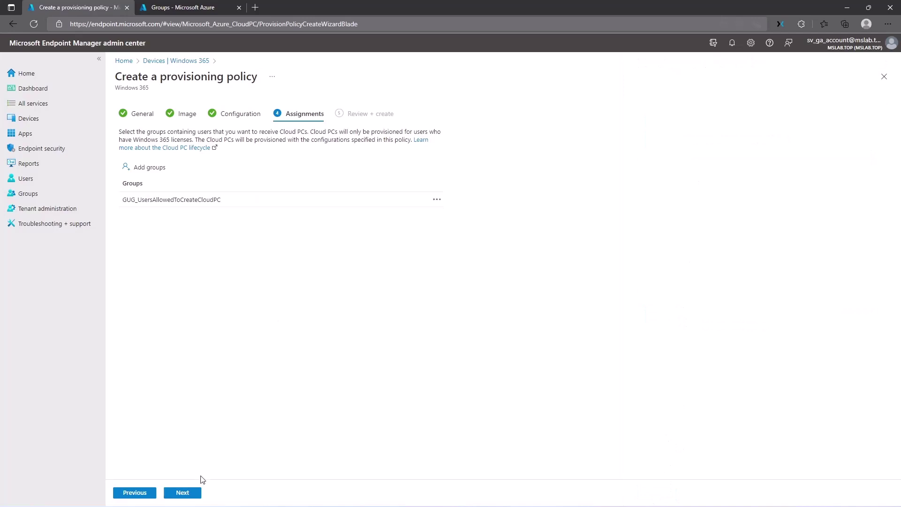
Review the policy summary and create the provisioning policy
click(195, 493)
drag(265, 147, 323, 162)
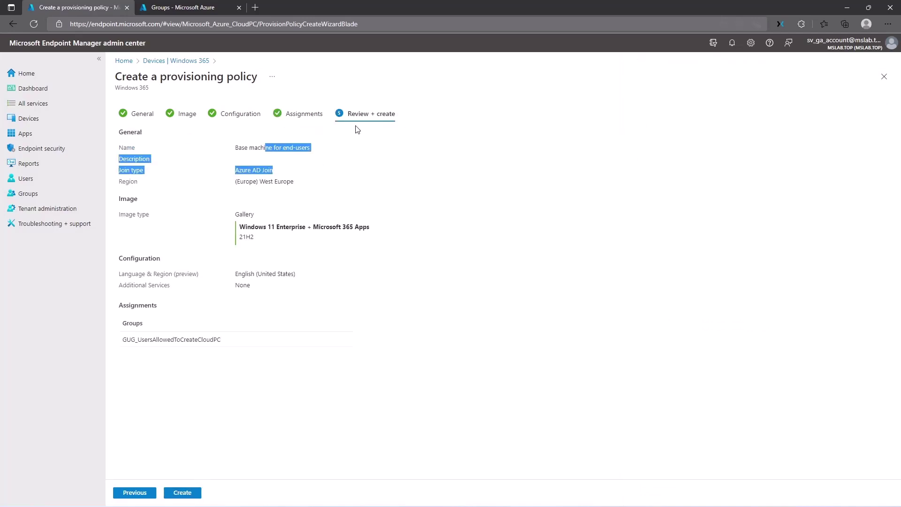
click(178, 492)
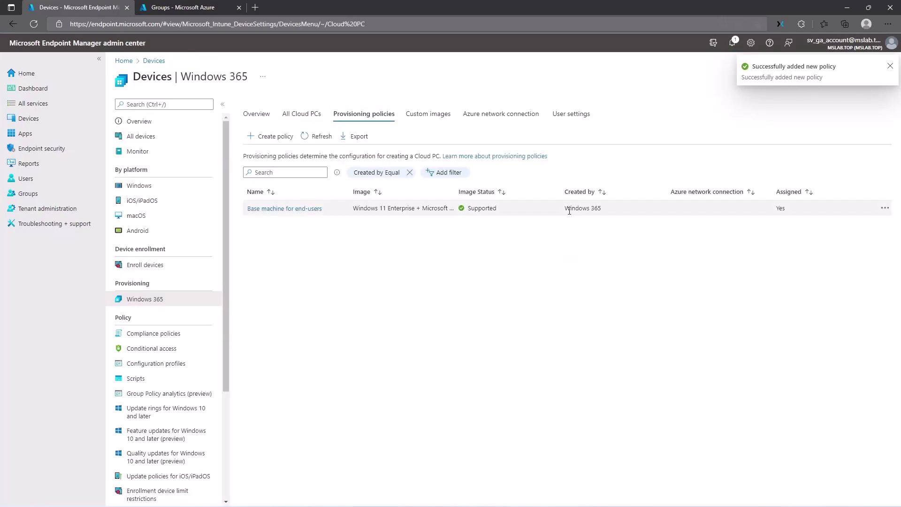
List all Cloud PCs, refresh, and remove the Not provisioned filter to confirm Provisioned status
drag(562, 208, 602, 207)
click(536, 255)
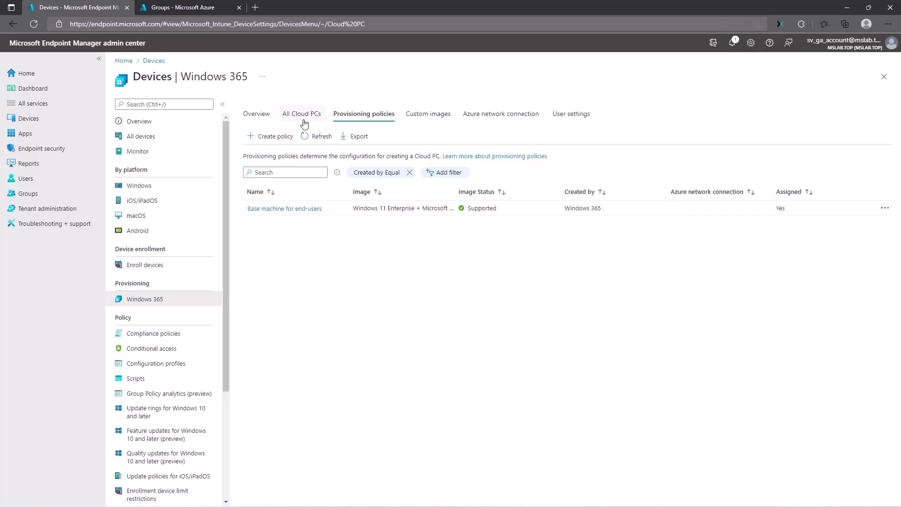
click(306, 115)
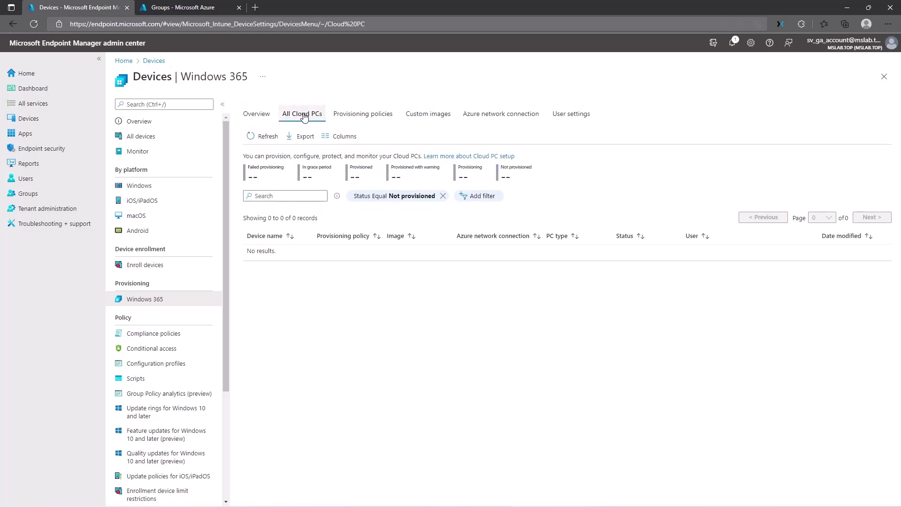
click(267, 139)
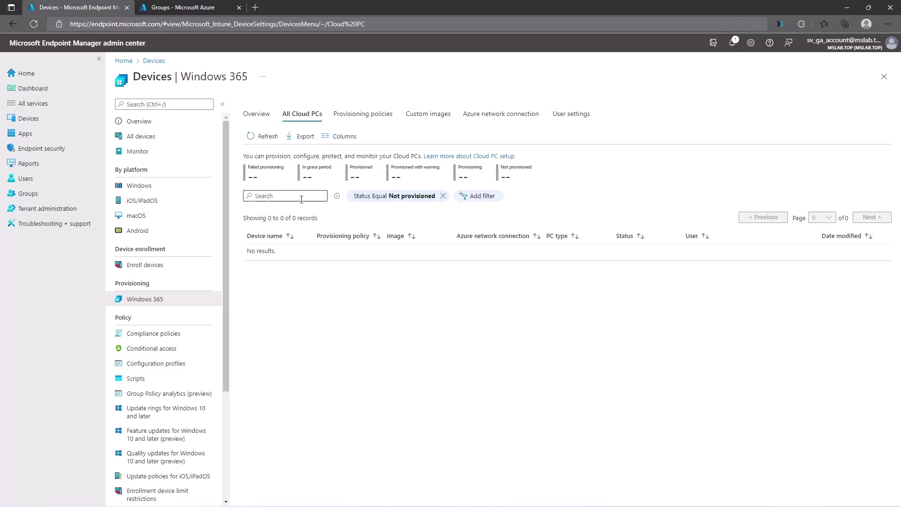
click(443, 198)
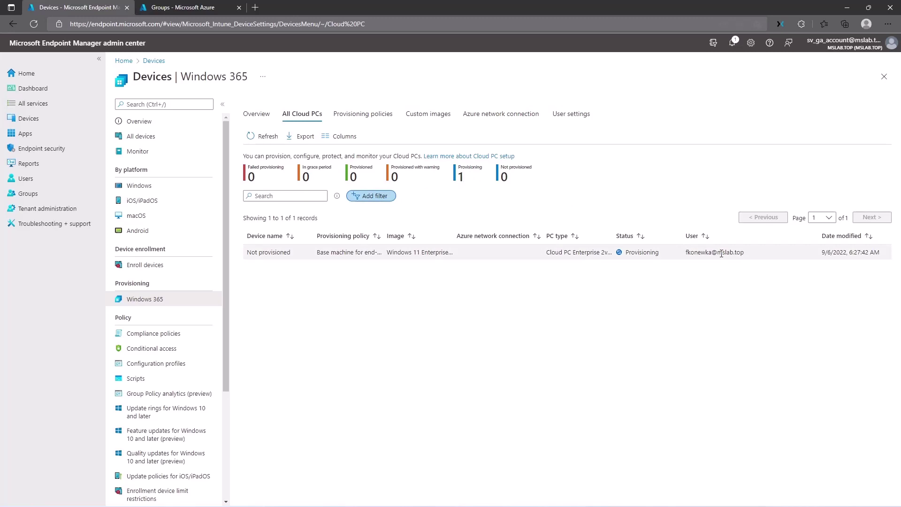
drag(685, 252, 746, 254)
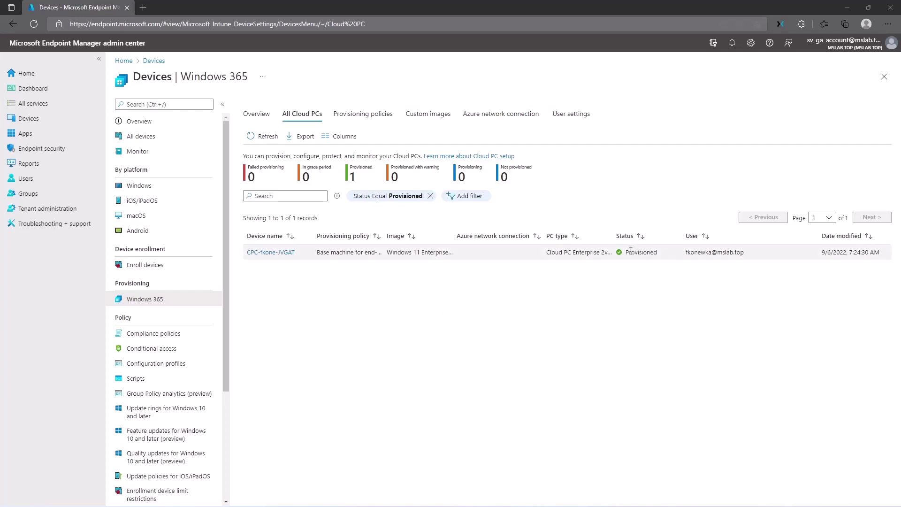
drag(626, 252, 656, 254)
click(650, 253)
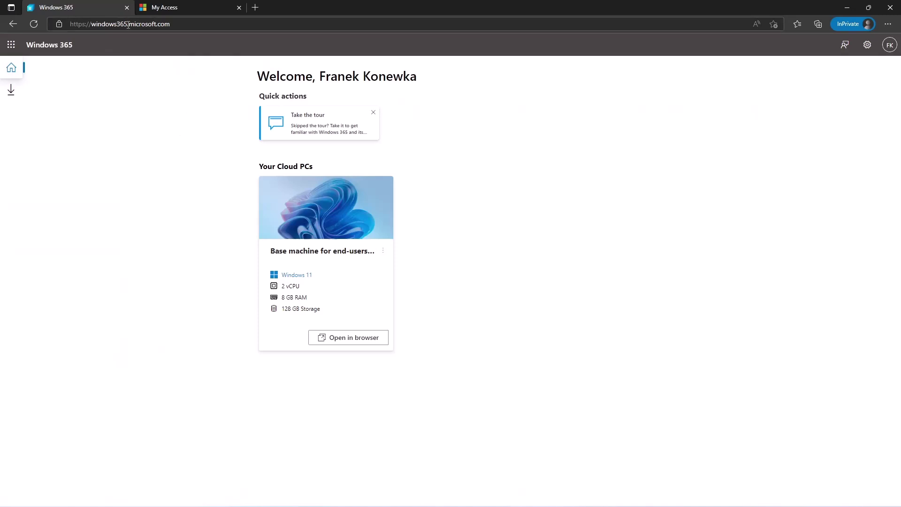
Dismiss the Cloud PC card's options menu and launch the Cloud PC in a browser tab
drag(128, 25, 172, 24)
click(169, 63)
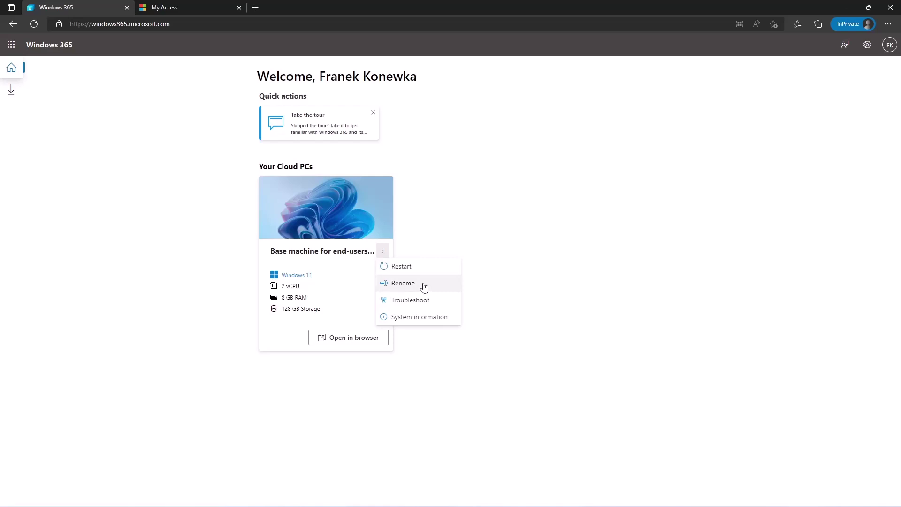
click(457, 377)
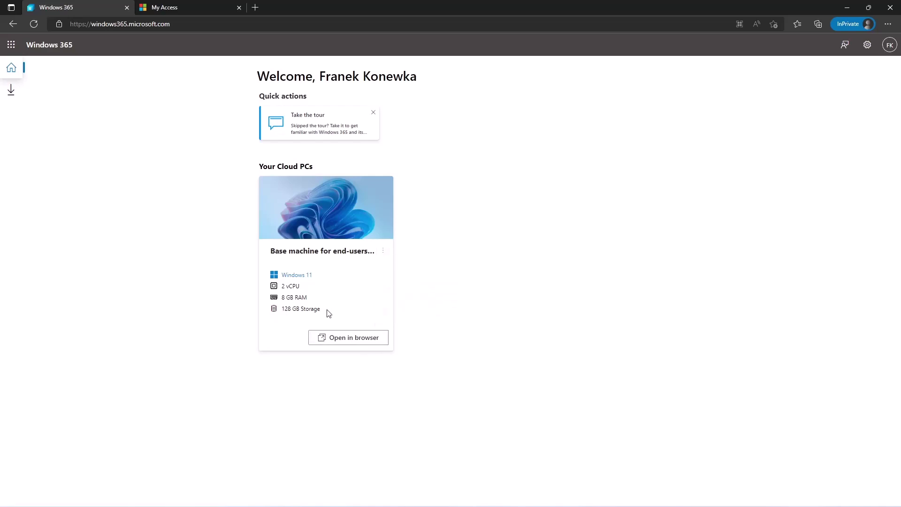
click(357, 341)
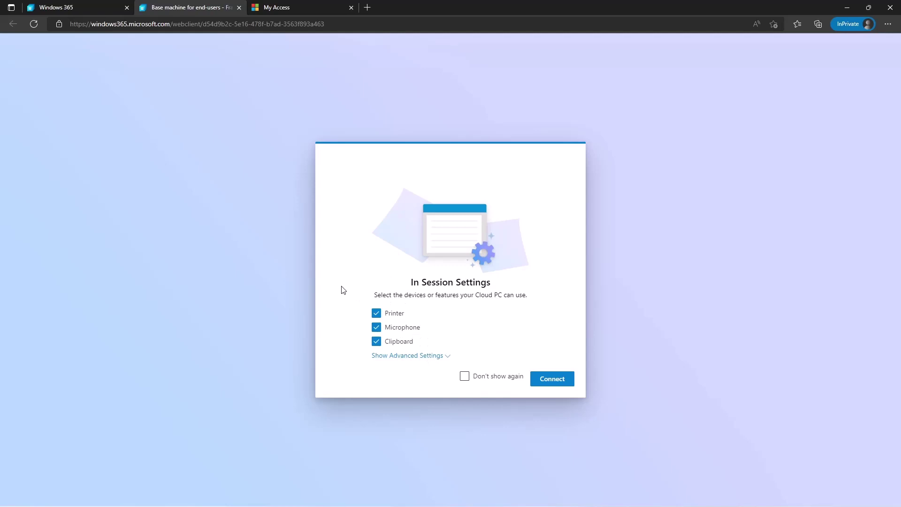
Keep printer, microphone and clipboard enabled, tick Don't show again, and connect
click(425, 356)
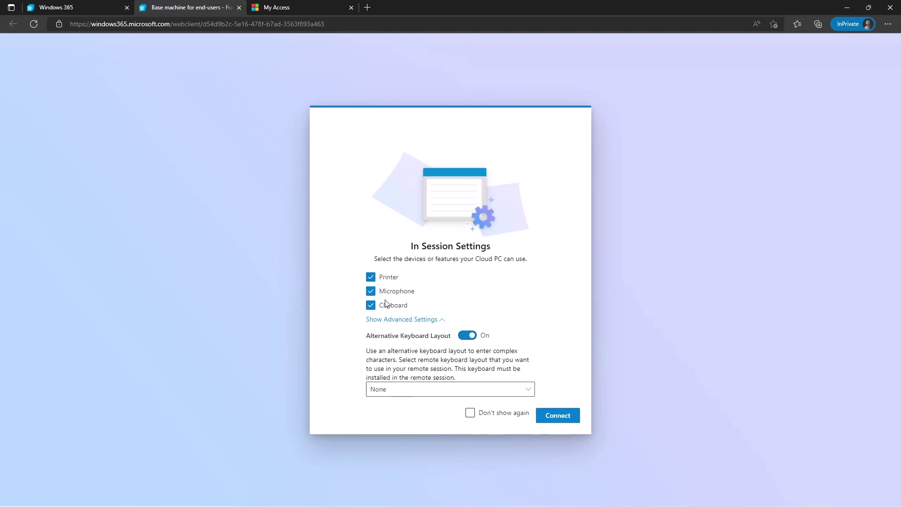
click(499, 413)
click(561, 415)
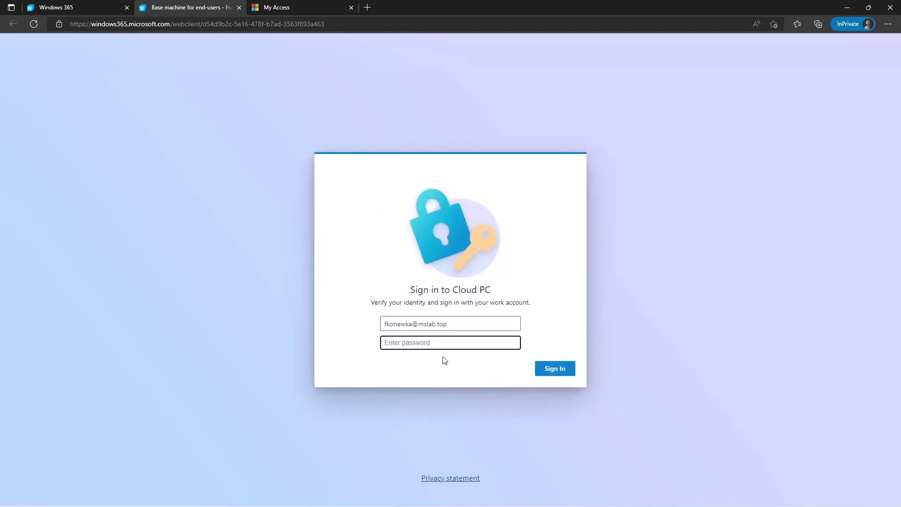
Enter the work account password, retyping it after a mistake, and sign in
text(•••••••)
key(ctrl+a)
key(BackSpace)
text(••••••••••••)
key(Return)
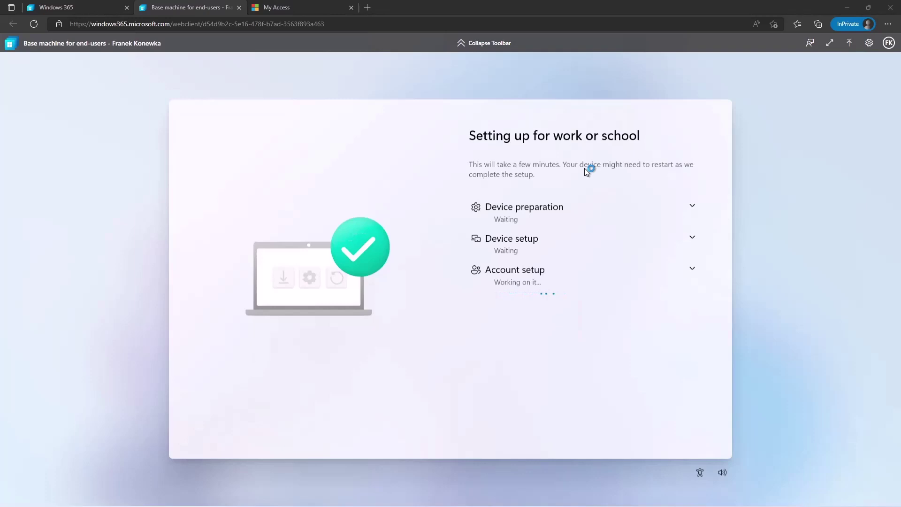
Expand the Account setup details to follow the Cloud PC's setup progress
click(692, 269)
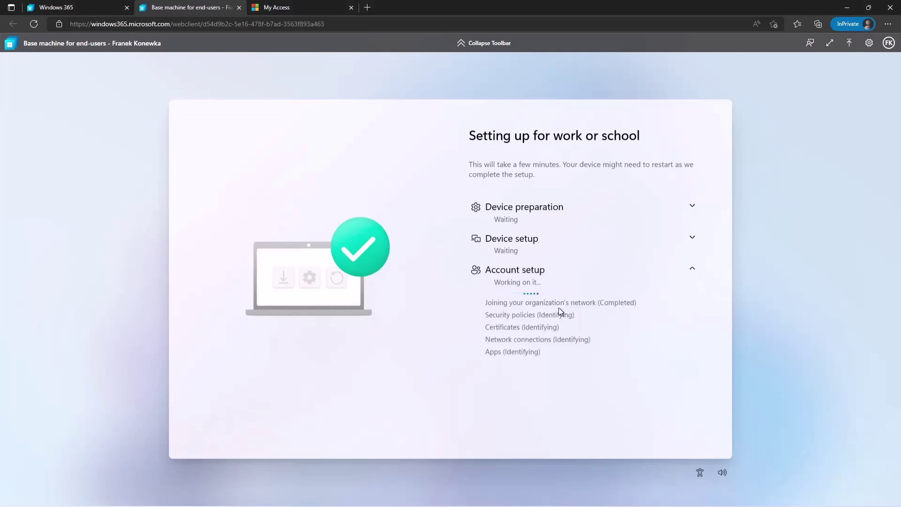